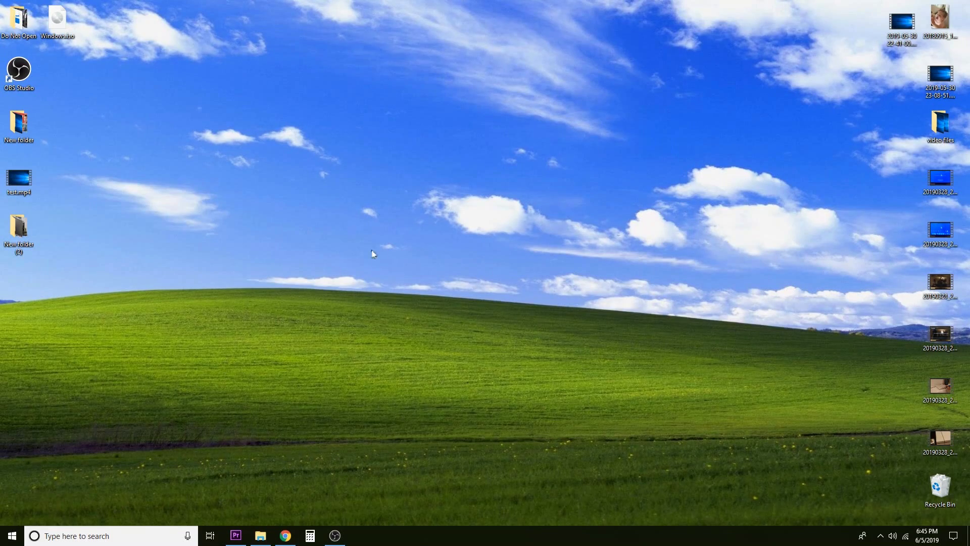
Select the ESD-USB (E:) drive in File Explorer and preview its Format dialog without formatting
left_click(259, 537)
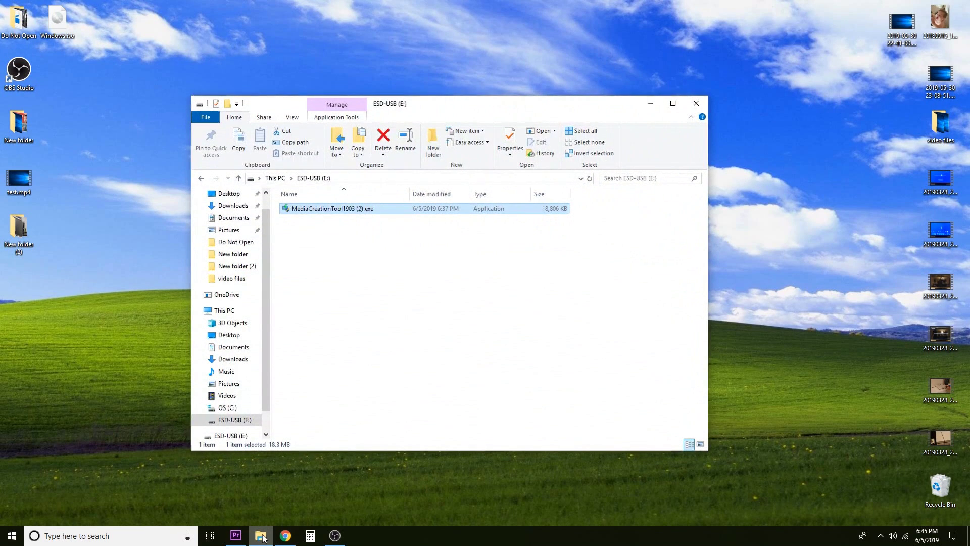
scroll(245, 394, "down", 1)
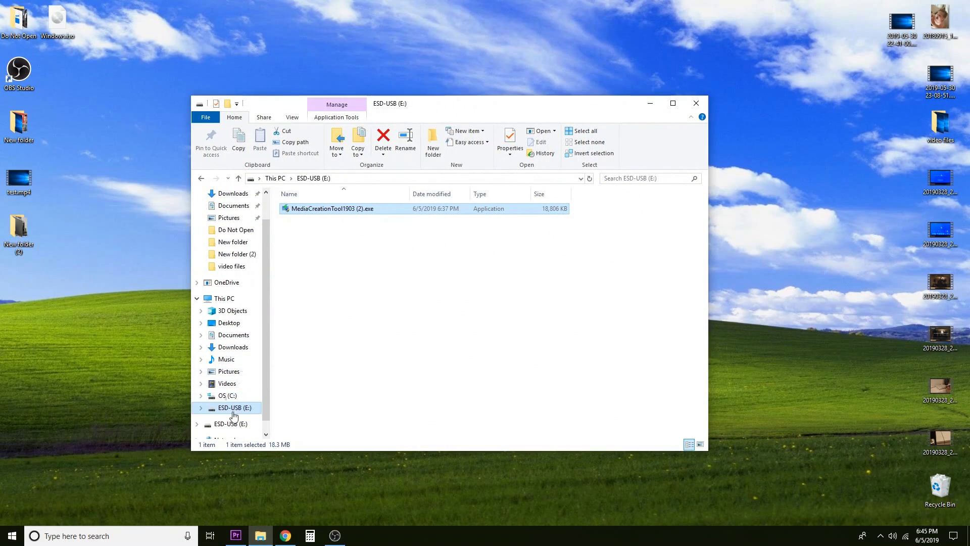
left_click(234, 410)
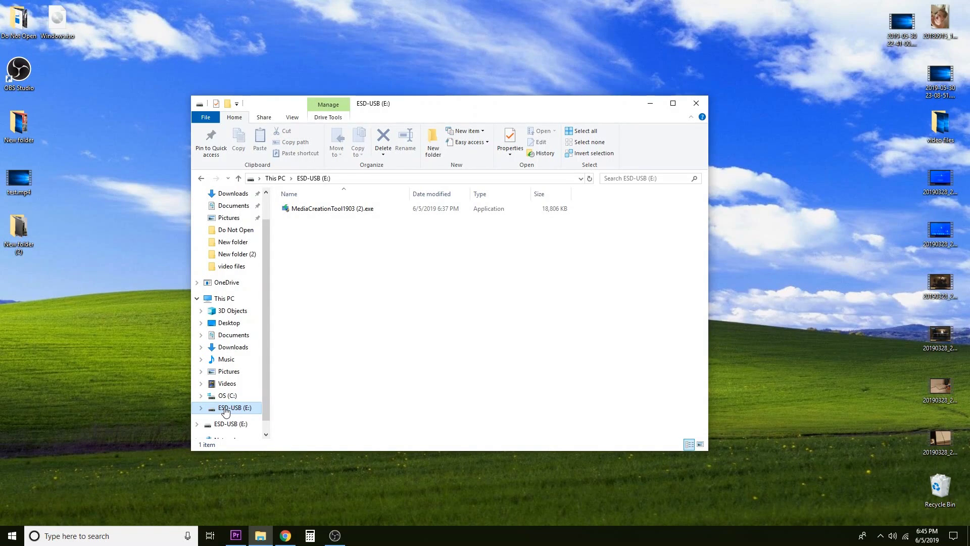
right_click(225, 412)
left_click(252, 322)
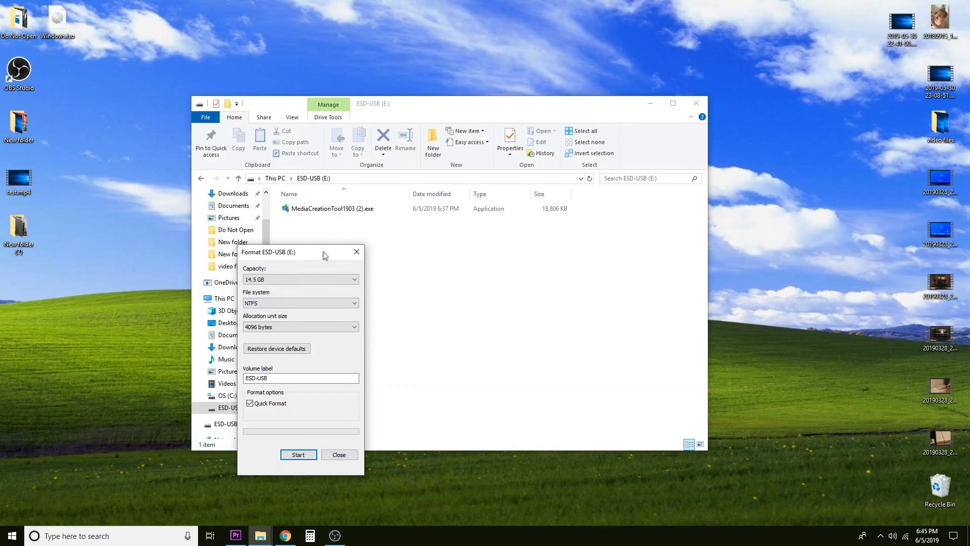
left_click(357, 252)
Format ESD-USB (E:) as NTFS, confirming the data-erase warning and the completion notice
right_click(235, 408)
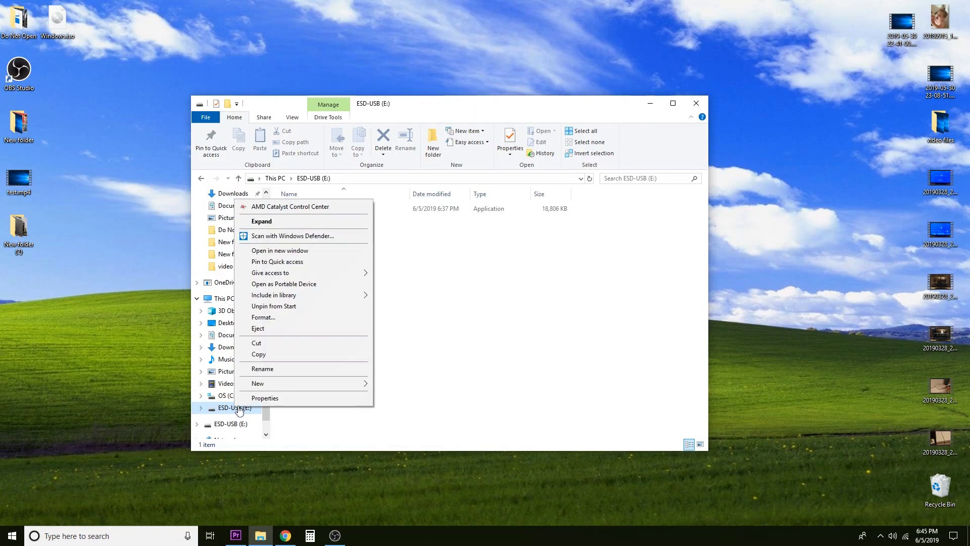
left_click(269, 318)
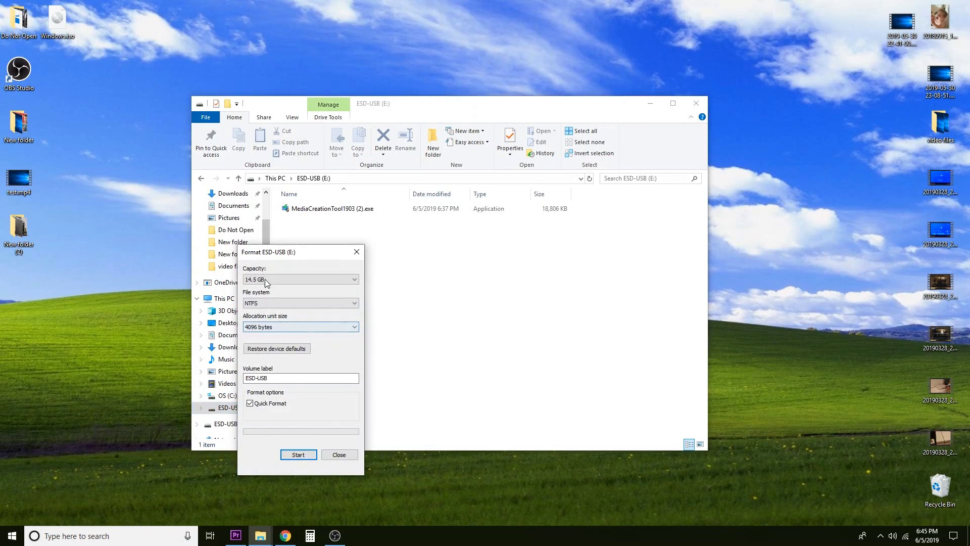
left_click(279, 305)
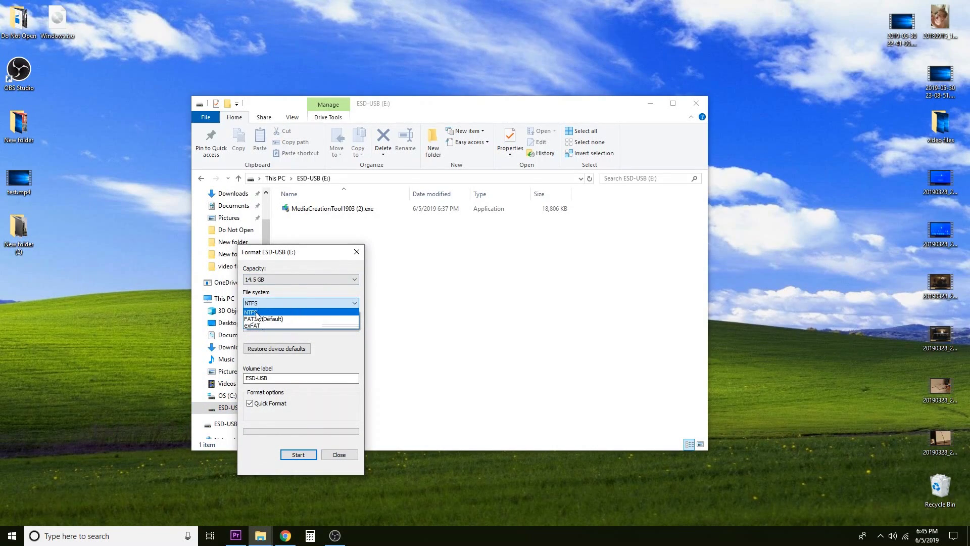
left_click(257, 312)
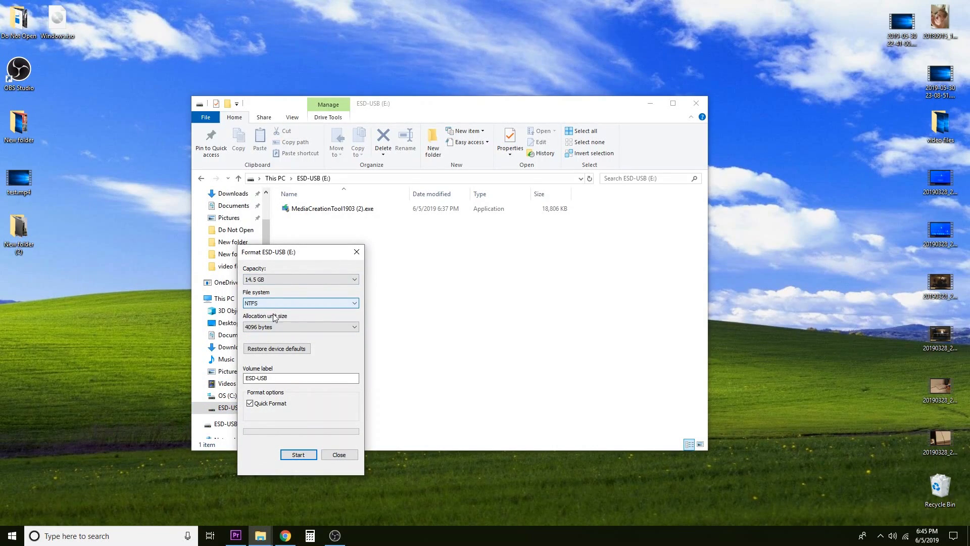
left_click(302, 456)
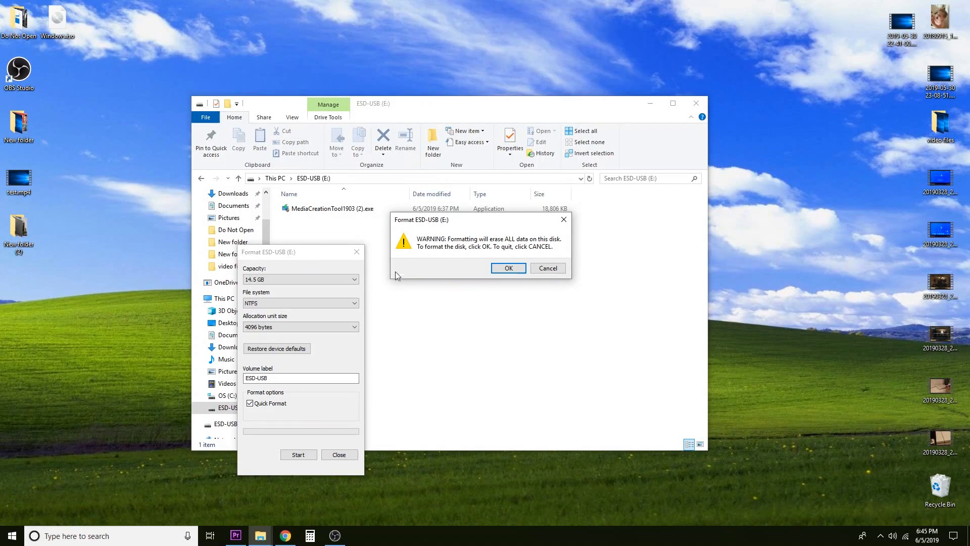
left_click(509, 268)
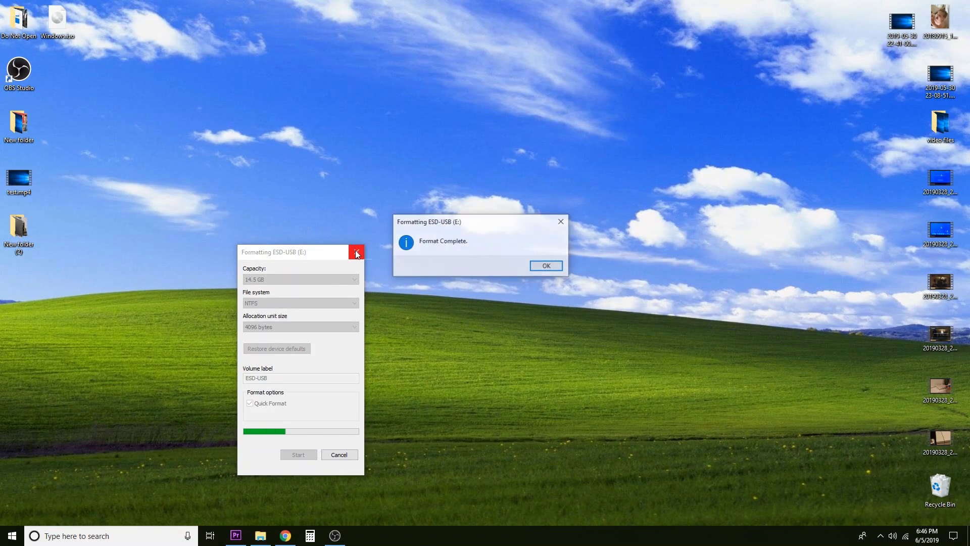
left_click(564, 263)
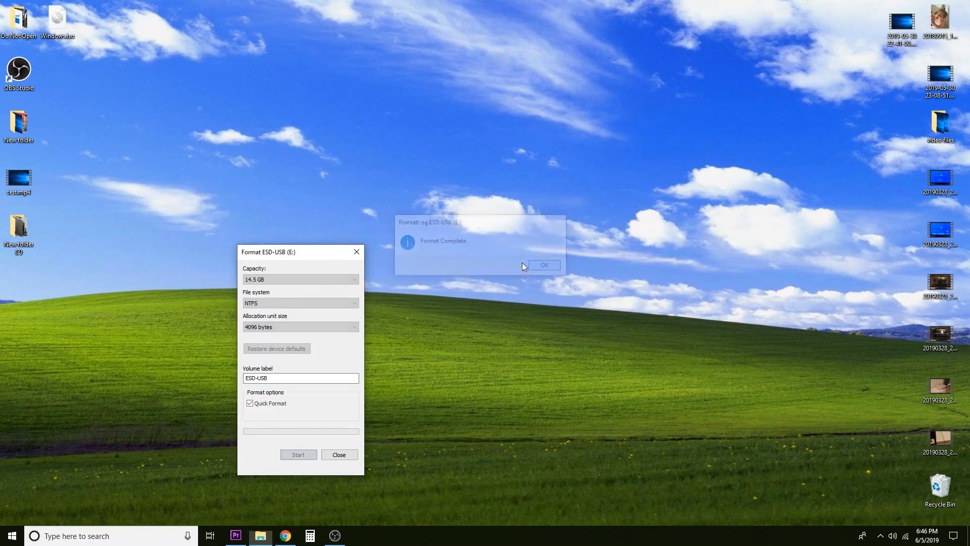
Close the Format dialog and run services.msc from the Run box found via search
left_click(357, 253)
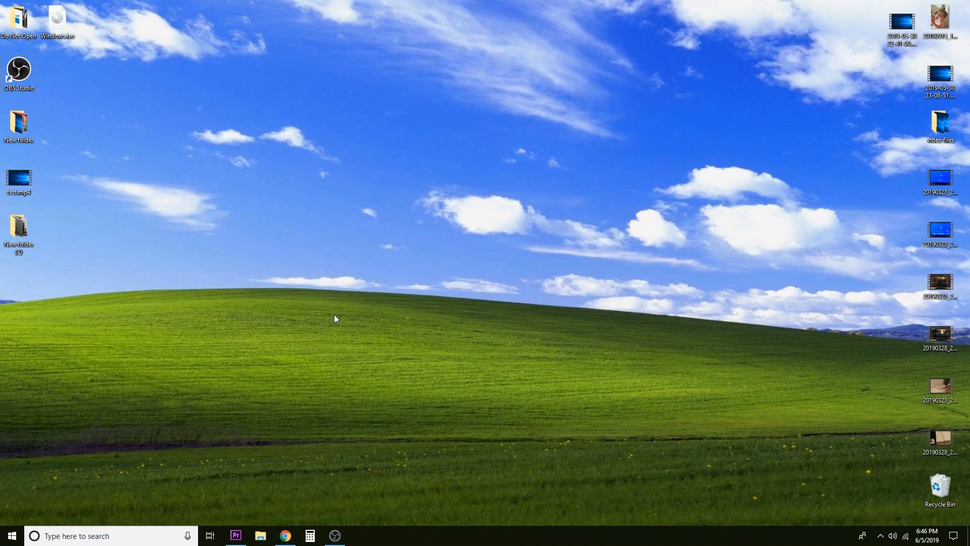
left_click(94, 535)
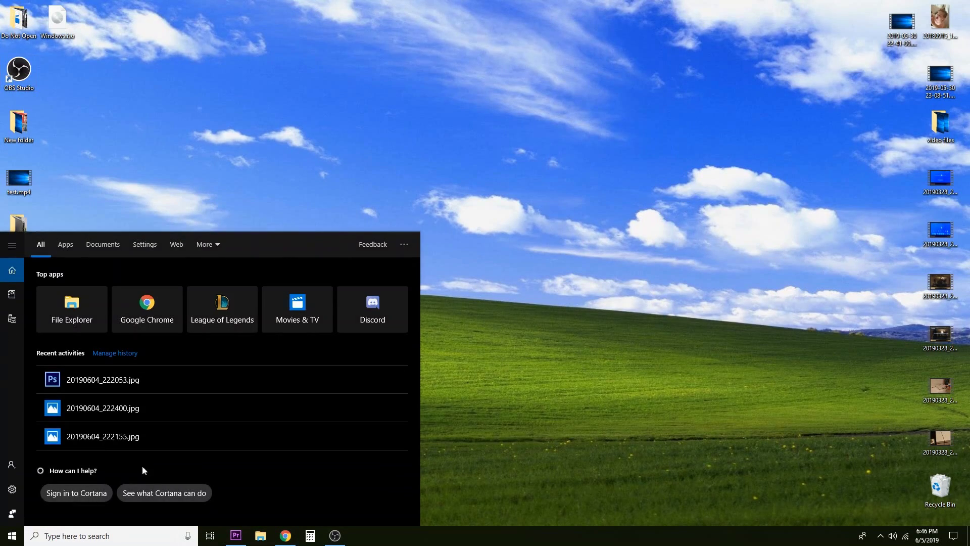
type("run")
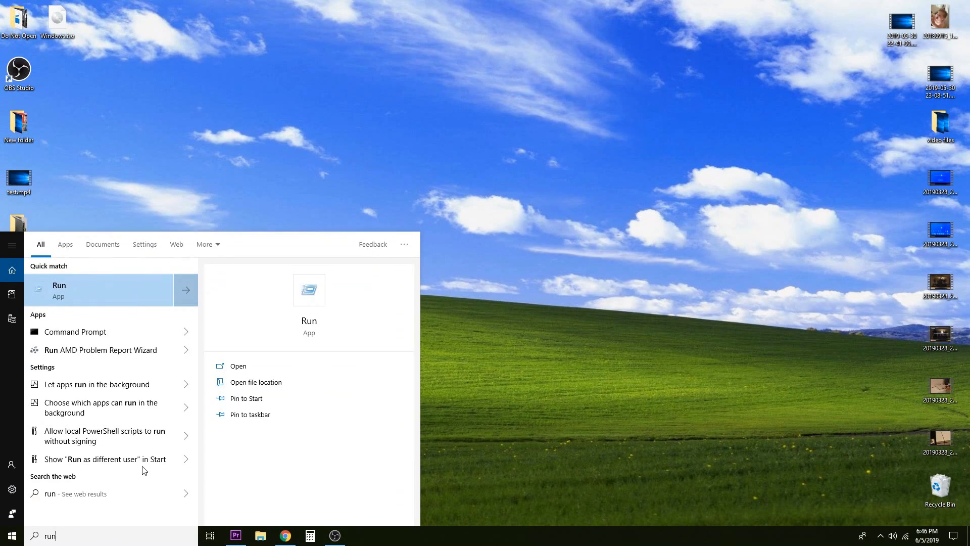
key("Return")
type("se")
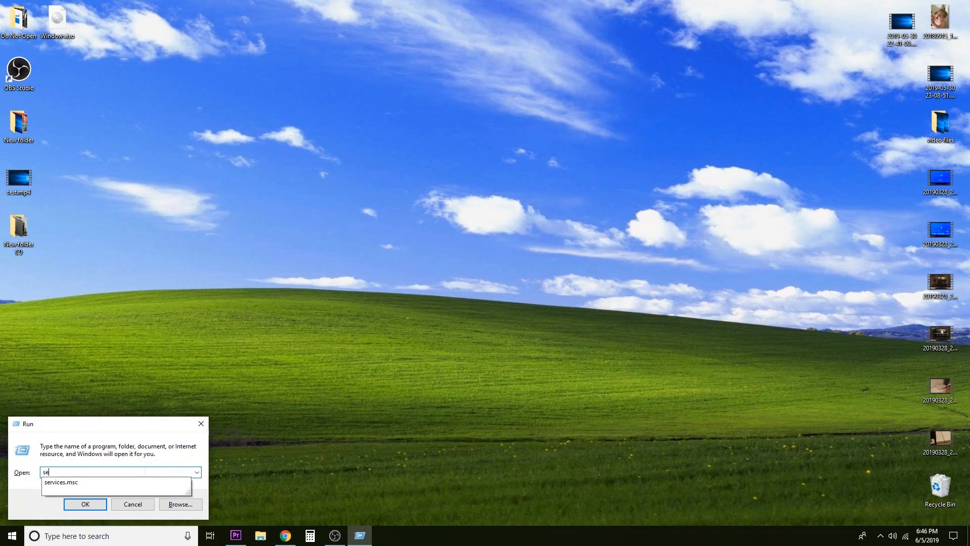
type("rvices.msc")
key("Return")
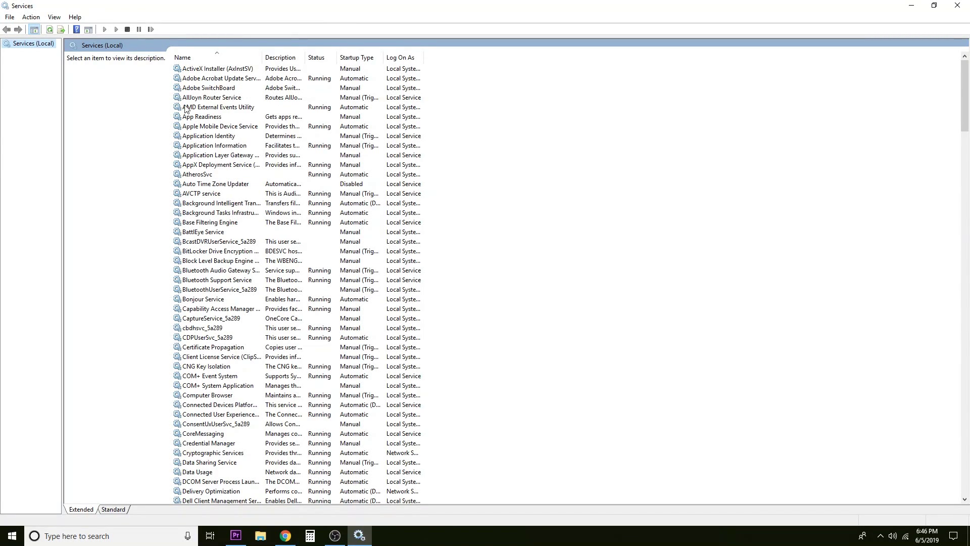
Scroll the Services list down to the Windows-named services near Windows Update
scroll(201, 104, "down", 2)
scroll(228, 131, "up", 2)
scroll(218, 193, "down", 8)
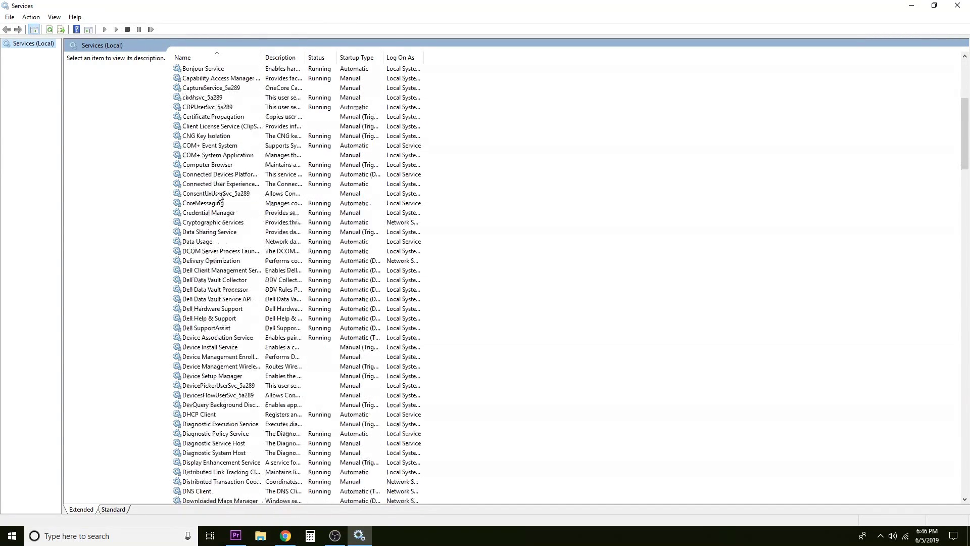
scroll(219, 198, "down", 5)
scroll(220, 213, "down", 6)
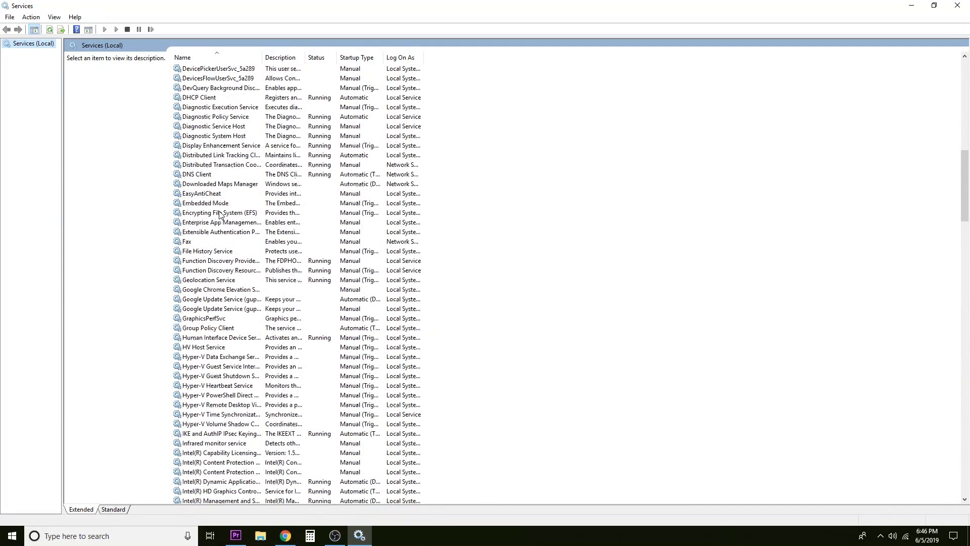
scroll(219, 214, "down", 5)
scroll(227, 238, "down", 3)
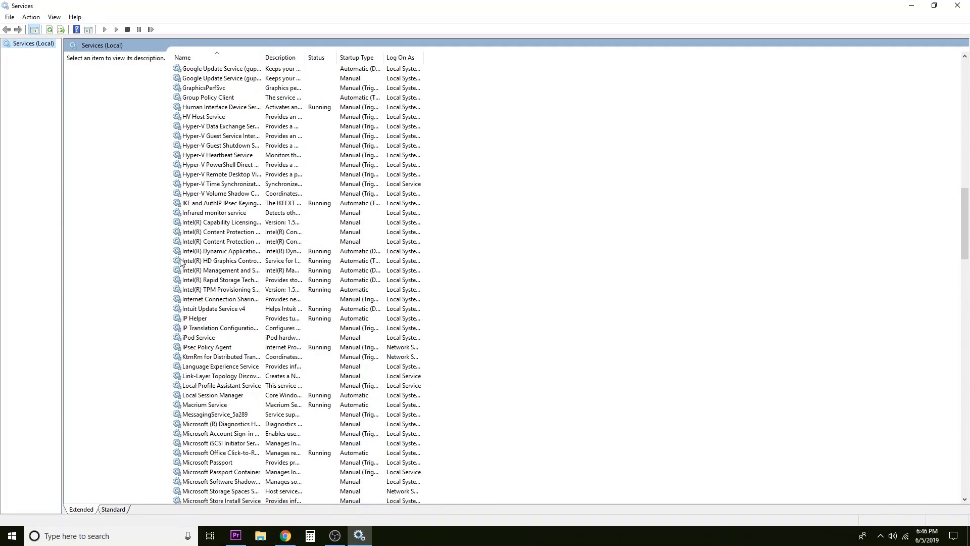
scroll(218, 229, "up", 6)
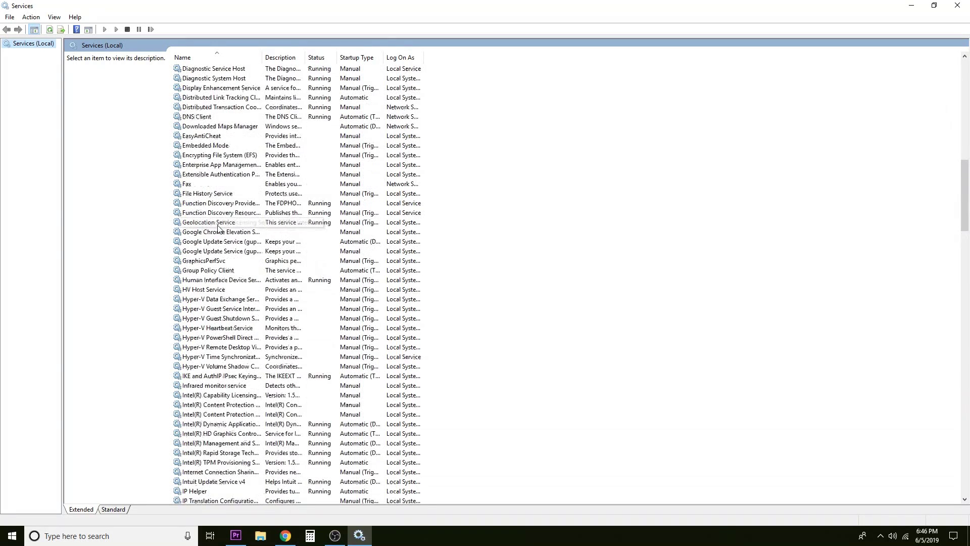
scroll(218, 228, "up", 6)
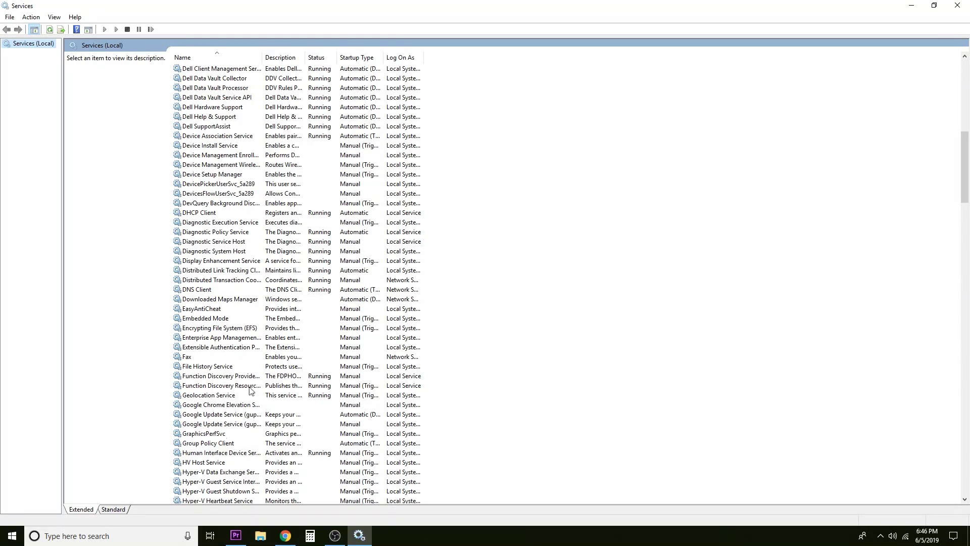
scroll(250, 391, "down", 7)
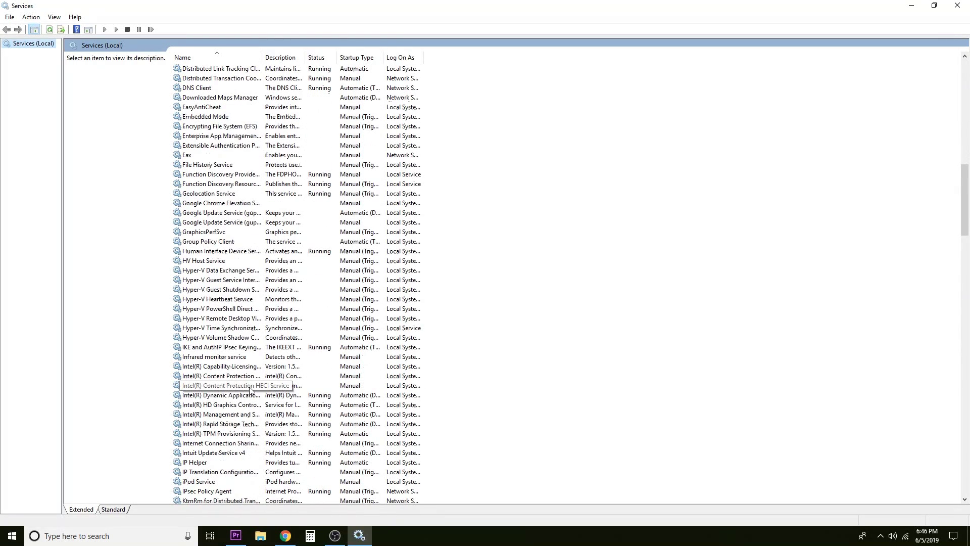
scroll(251, 390, "down", 20)
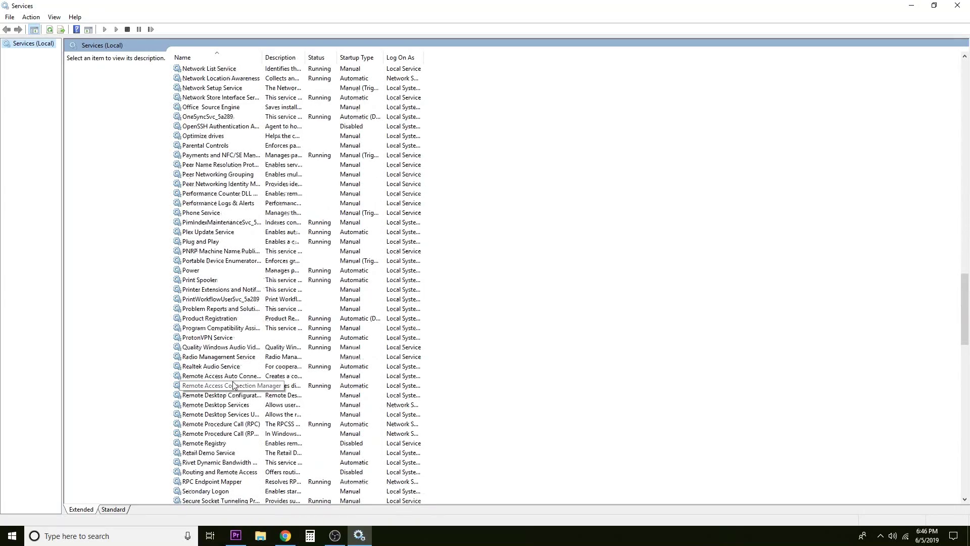
scroll(233, 385, "down", 15)
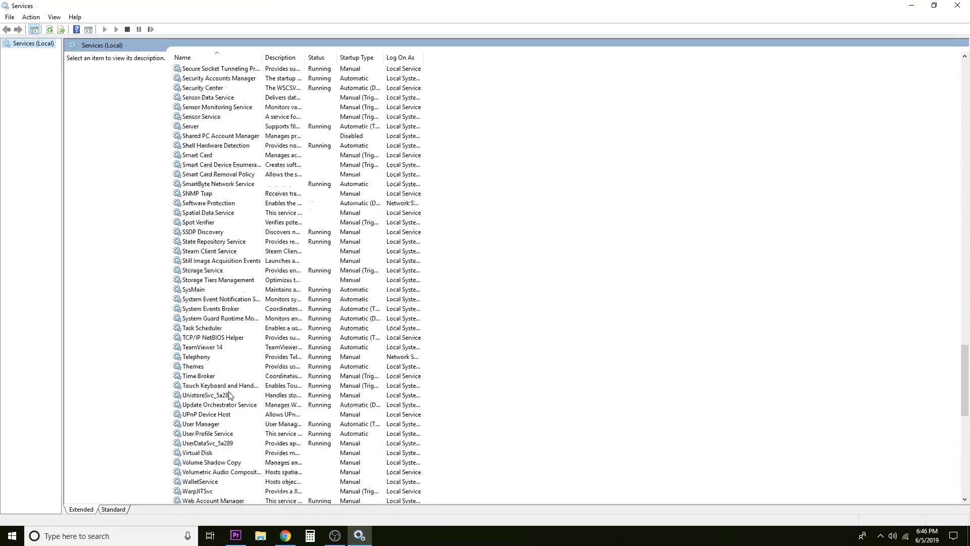
scroll(211, 438, "down", 3)
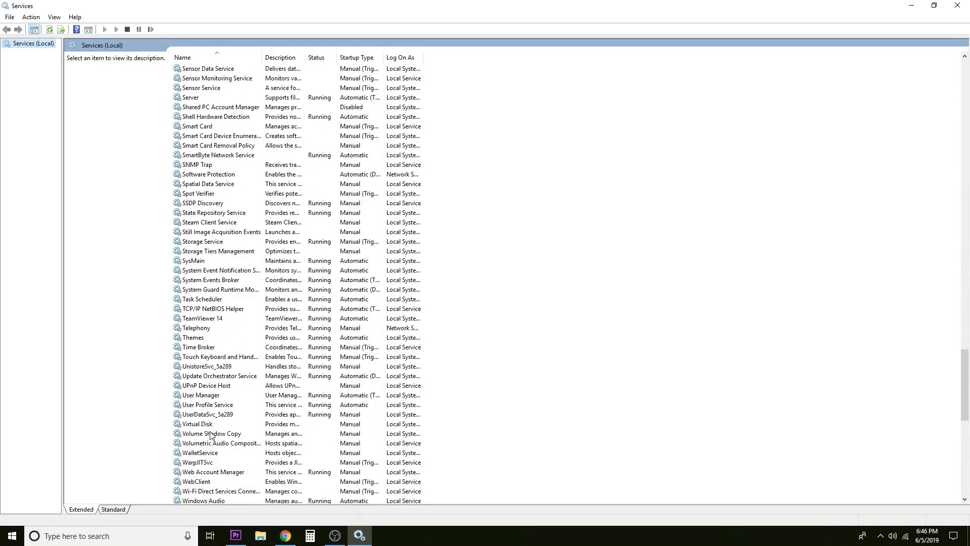
scroll(228, 467, "down", 1)
scroll(229, 468, "down", 3)
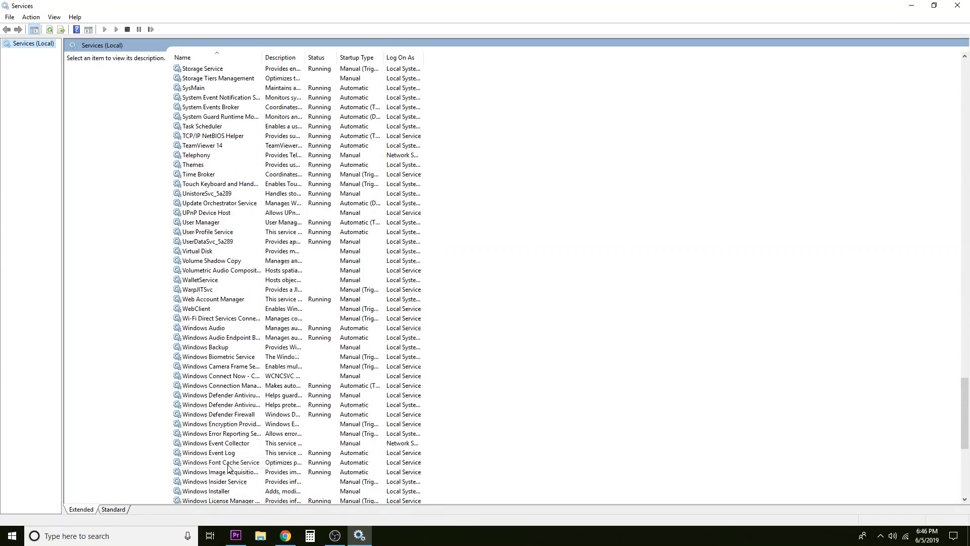
scroll(234, 456, "down", 1)
scroll(234, 456, "down", 5)
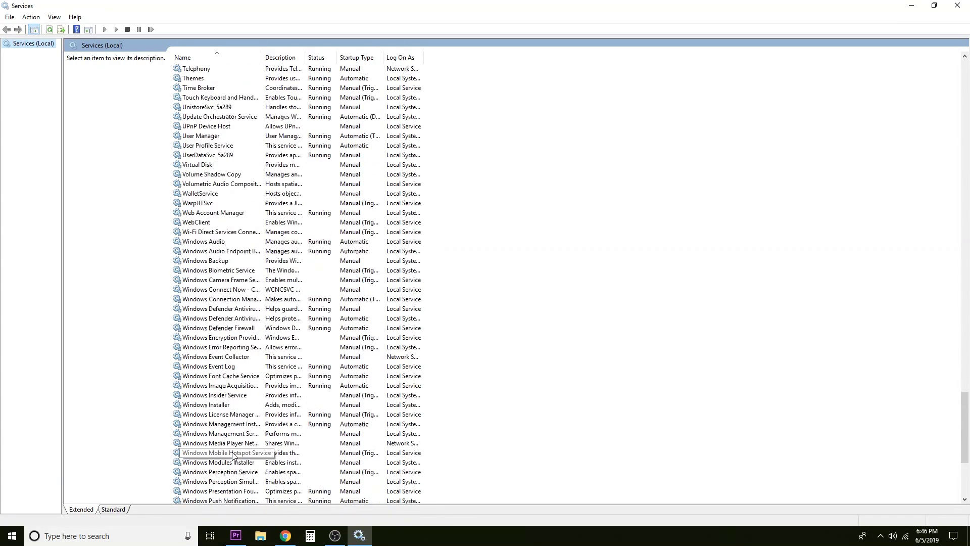
Change the Windows Update service's startup type to Automatic and confirm with OK
left_click(228, 472)
double_click(228, 472)
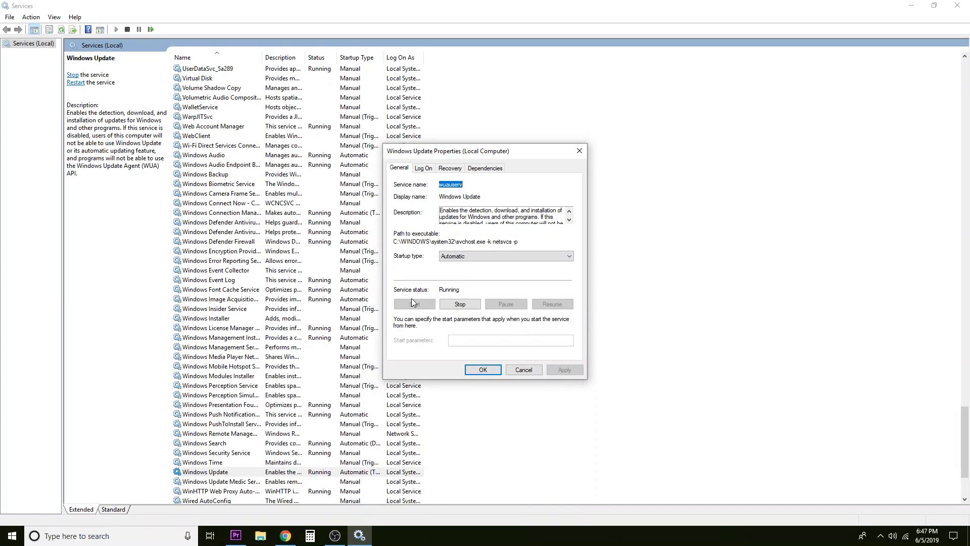
left_click(479, 259)
left_click(480, 271)
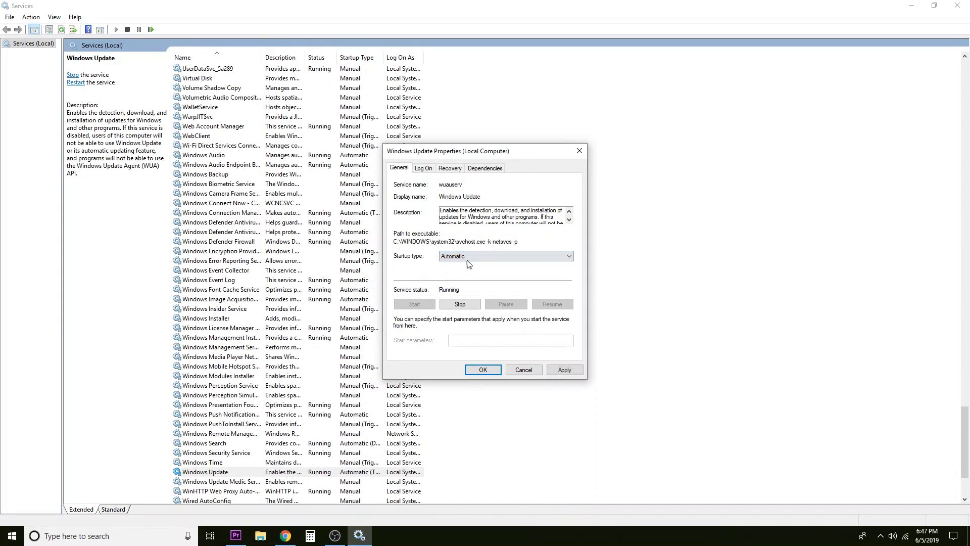
left_click(481, 371)
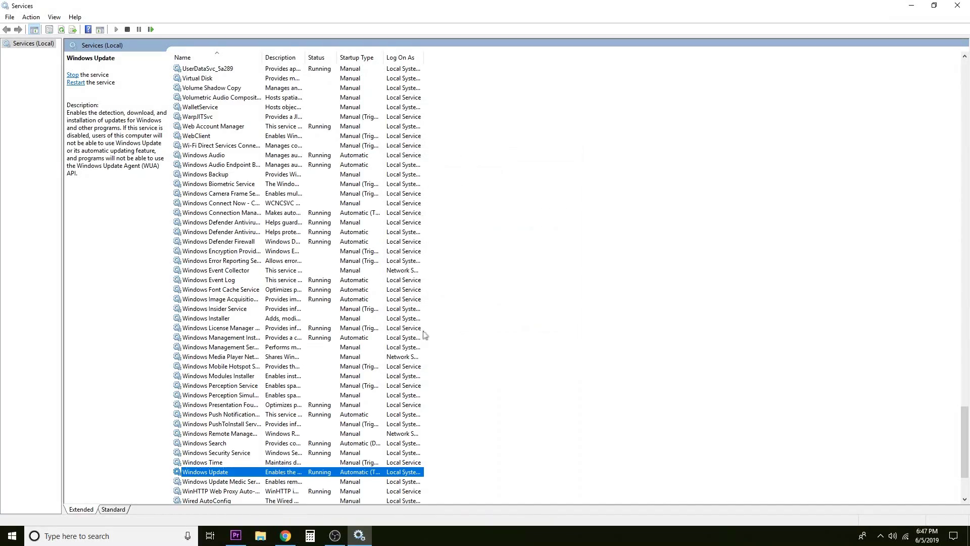
scroll(370, 343, "up", 20)
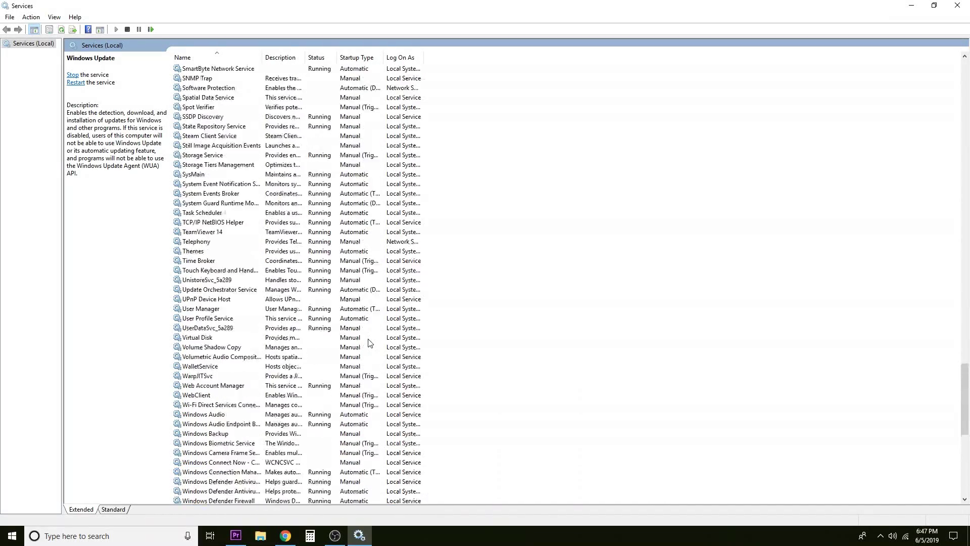
scroll(370, 343, "up", 20)
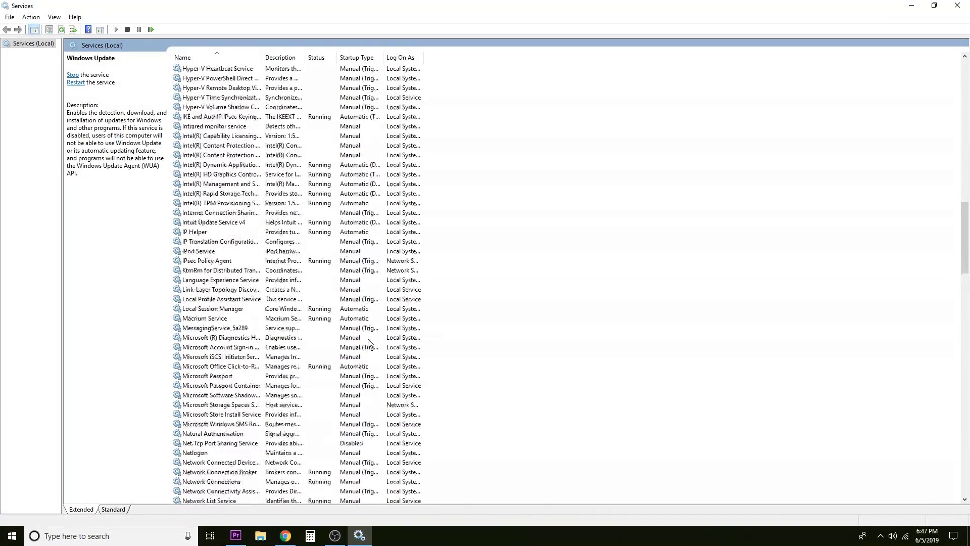
scroll(370, 343, "up", 3)
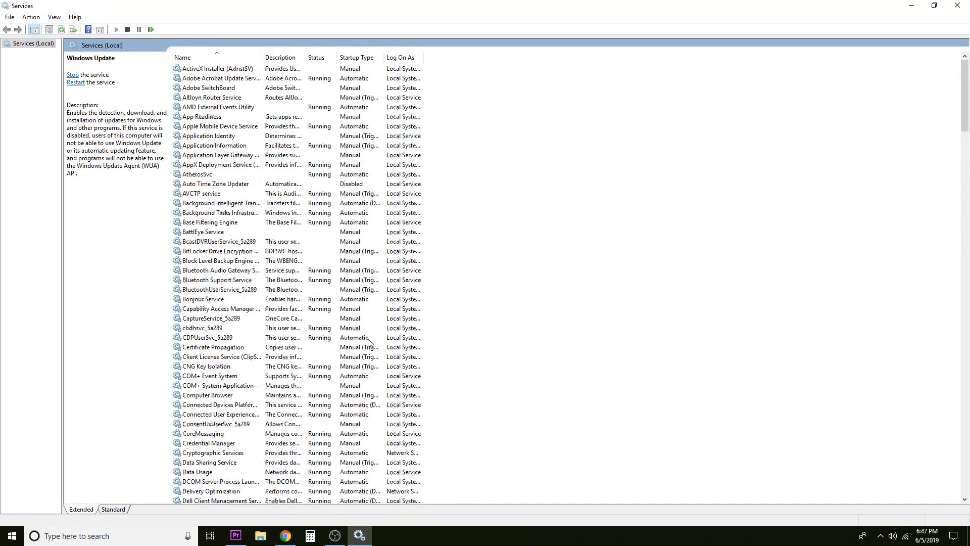
Set Background Intelligent Transfer Service's startup type to Automatic
double_click(221, 203)
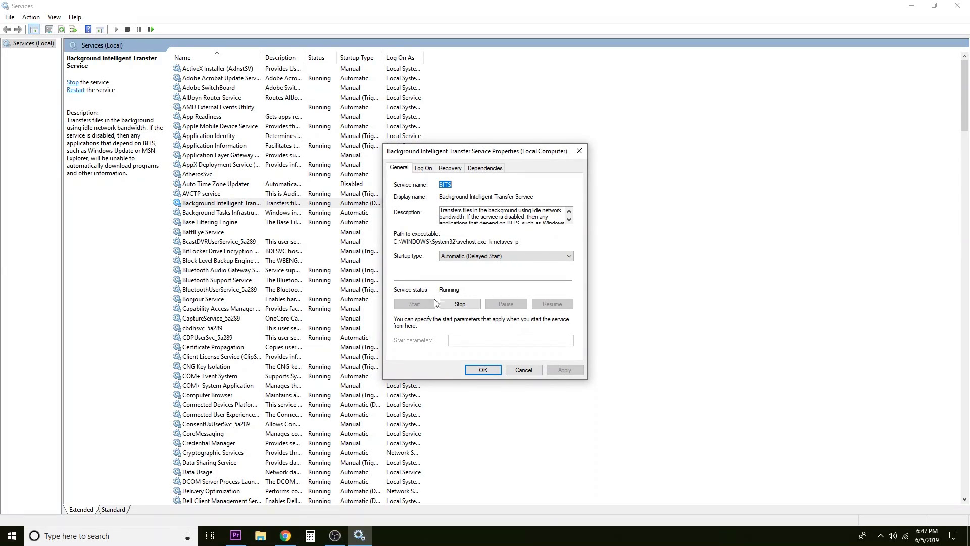
left_click(447, 256)
left_click(455, 272)
left_click(486, 372)
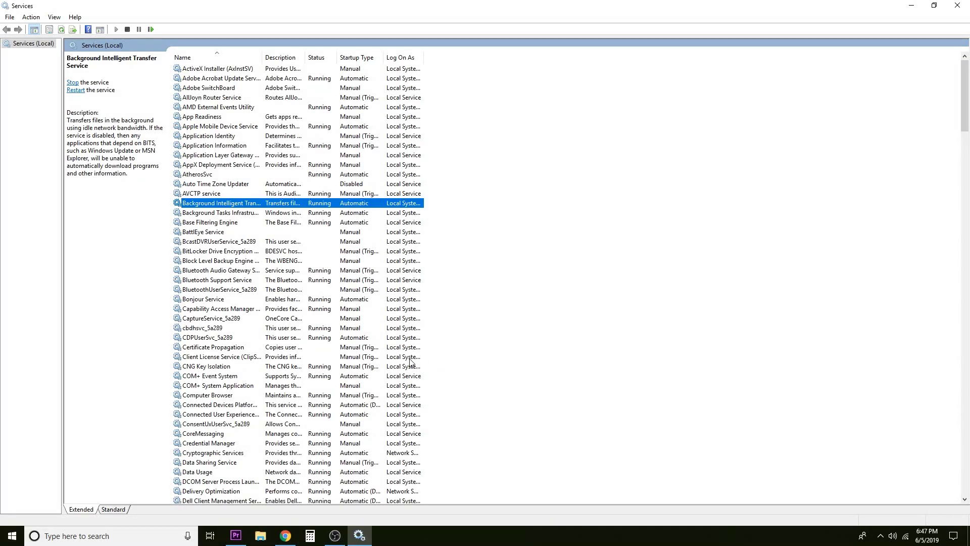
Check the Server and Workstation service properties and confirm each with OK
scroll(322, 358, "down", 20)
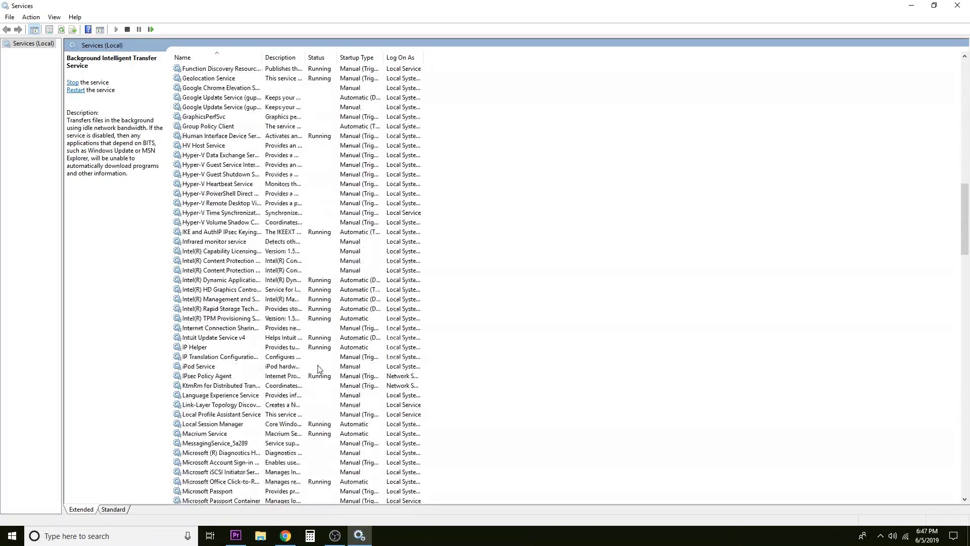
scroll(319, 369, "down", 17)
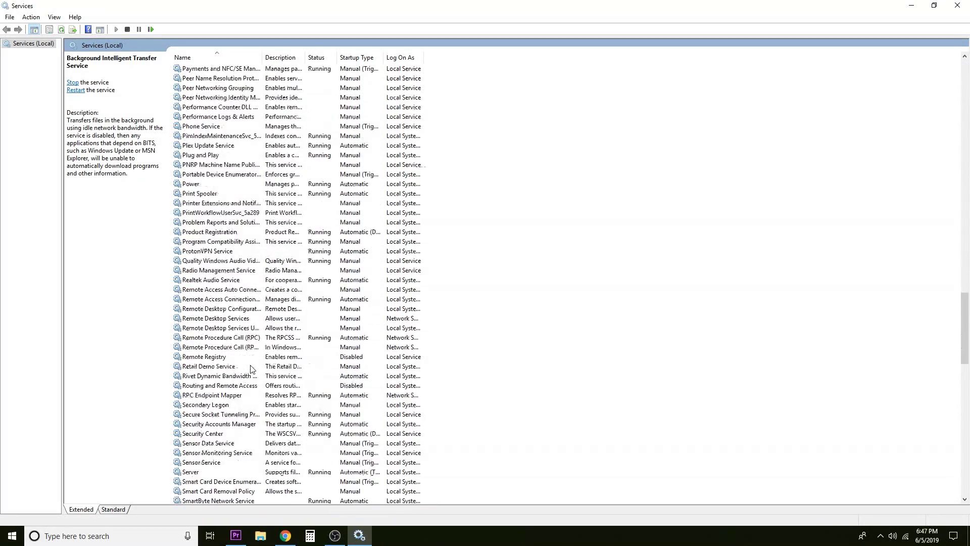
double_click(204, 444)
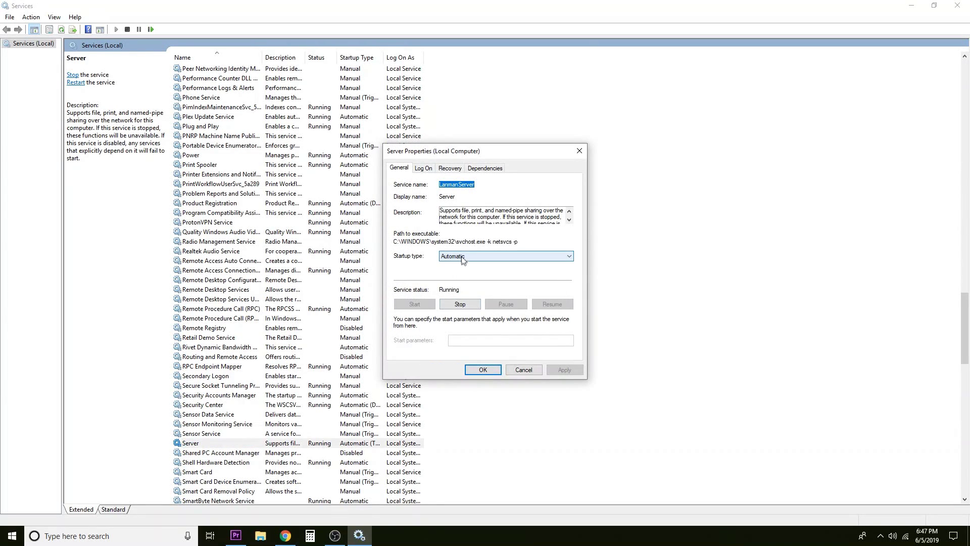
left_click(483, 370)
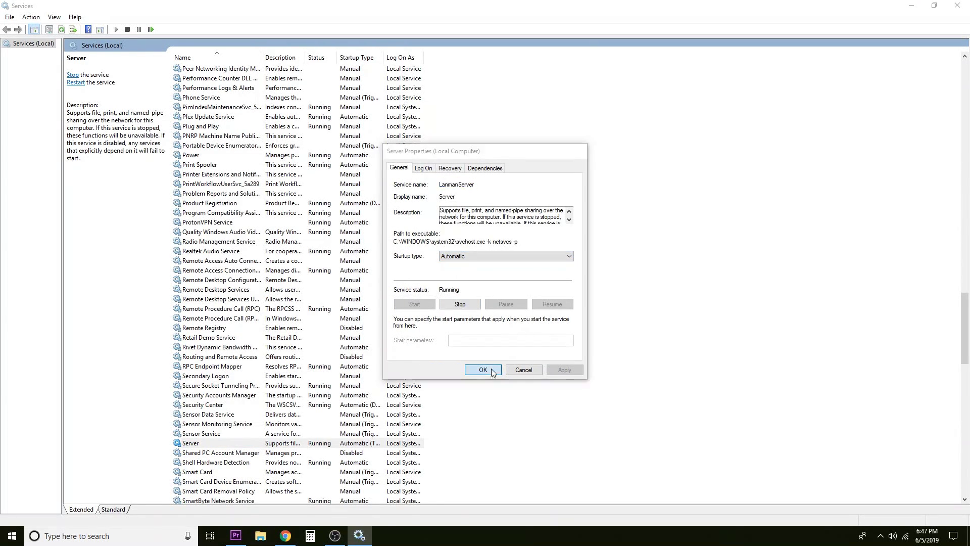
scroll(246, 383, "down", 5)
scroll(246, 382, "down", 17)
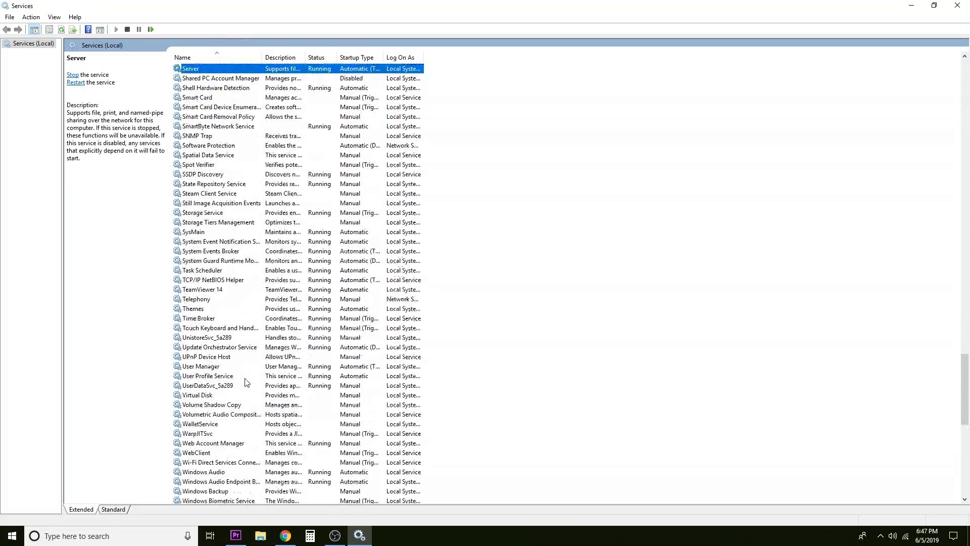
scroll(246, 382, "down", 4)
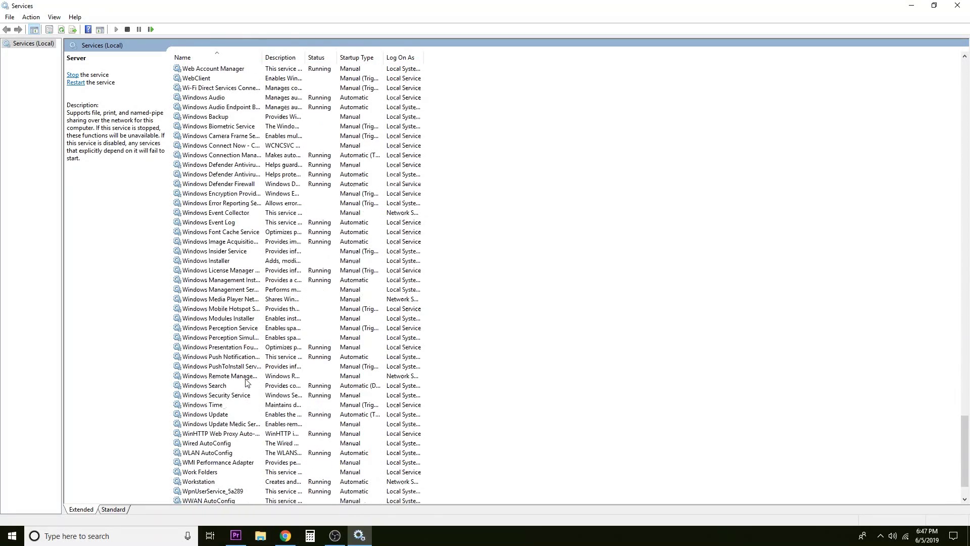
double_click(208, 482)
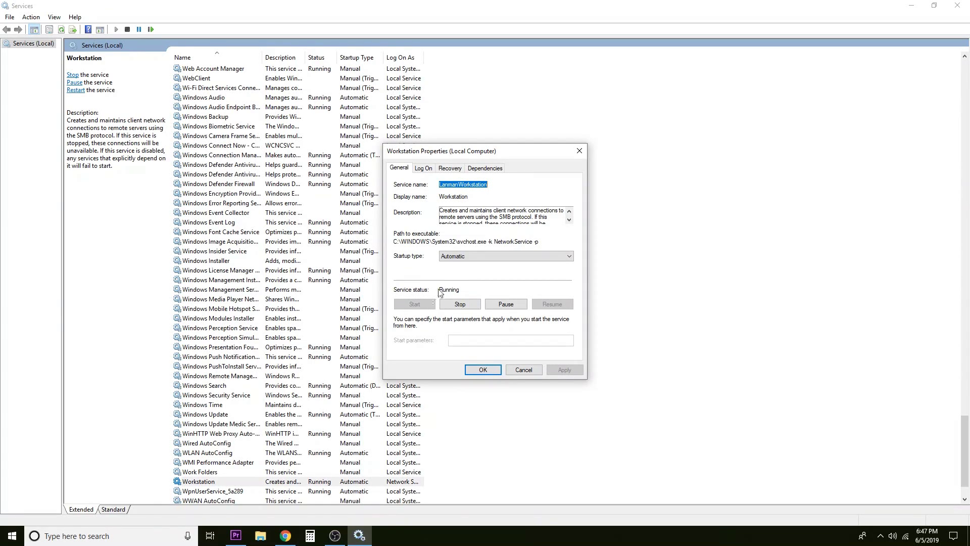
left_click(482, 370)
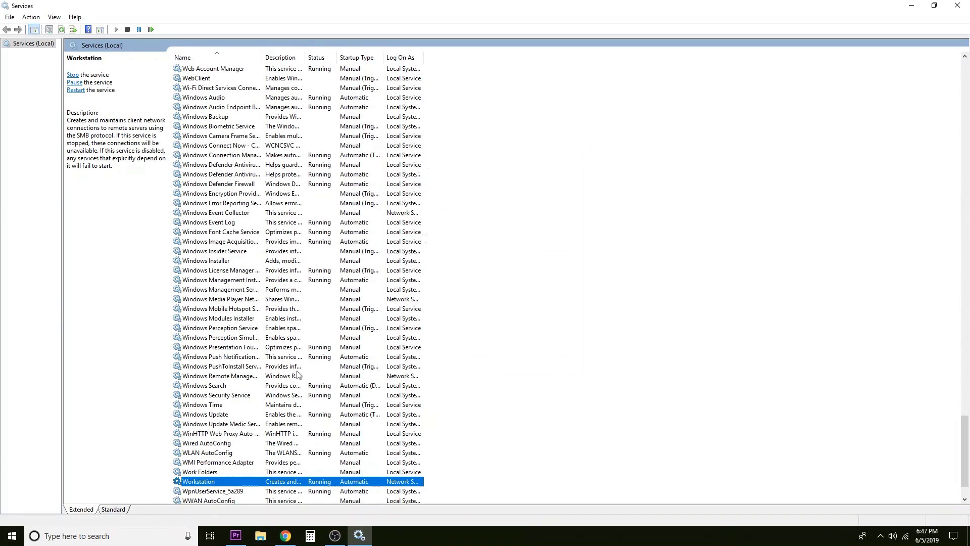
Check the TCP/IP NetBIOS Helper and IKE and AuthIP IPsec Keying Modules properties, confirming each
scroll(323, 368, "up", 9)
scroll(320, 369, "up", 10)
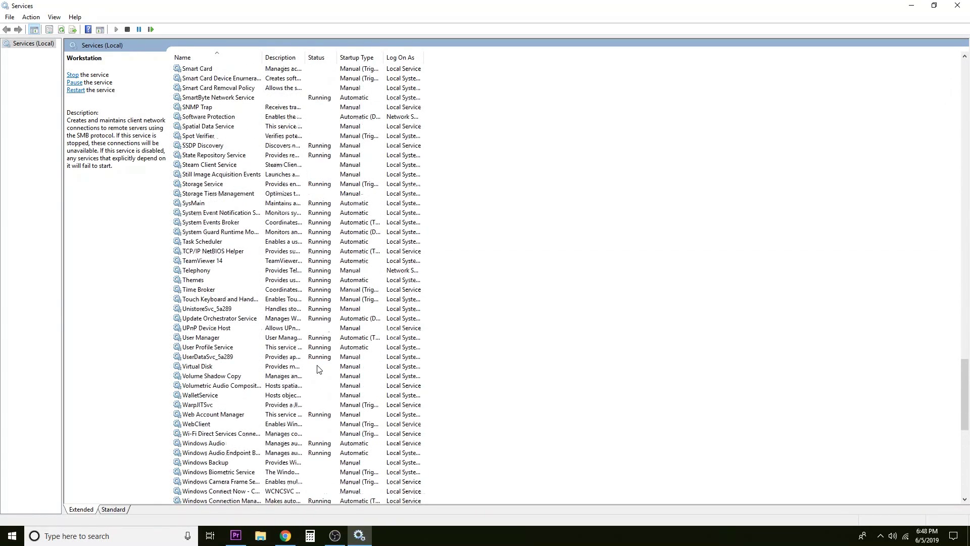
scroll(251, 373, "down", 2)
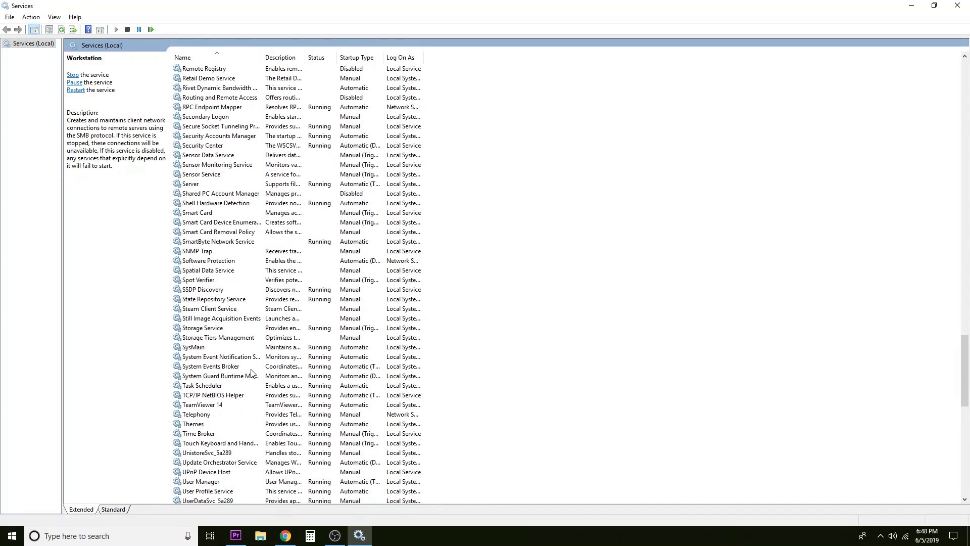
double_click(222, 397)
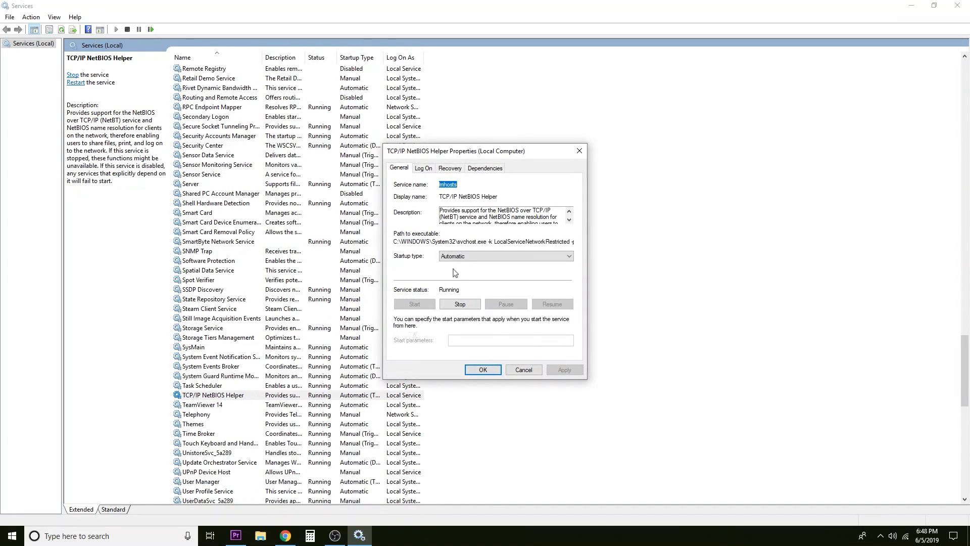
left_click(483, 371)
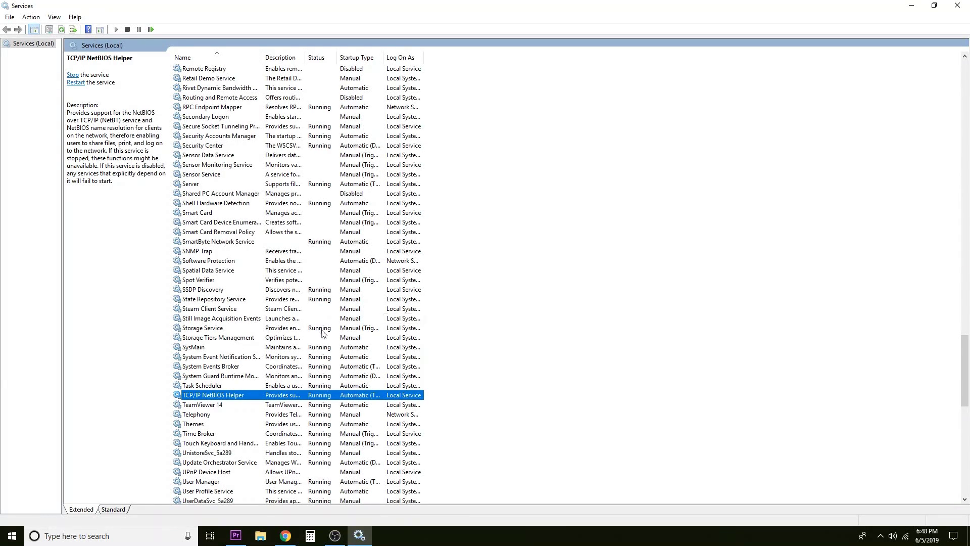
scroll(227, 381, "down", 1)
scroll(227, 382, "down", 3)
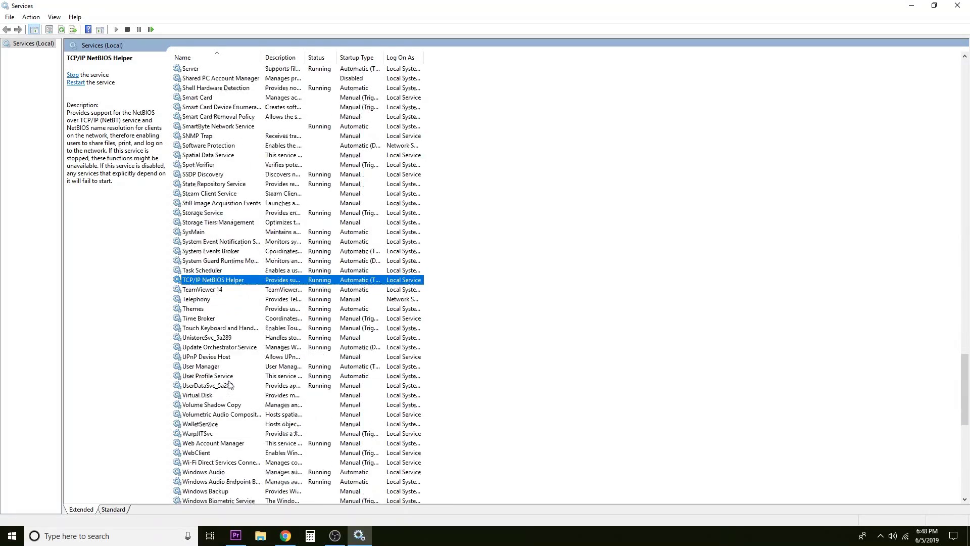
scroll(228, 383, "up", 20)
scroll(229, 385, "up", 2)
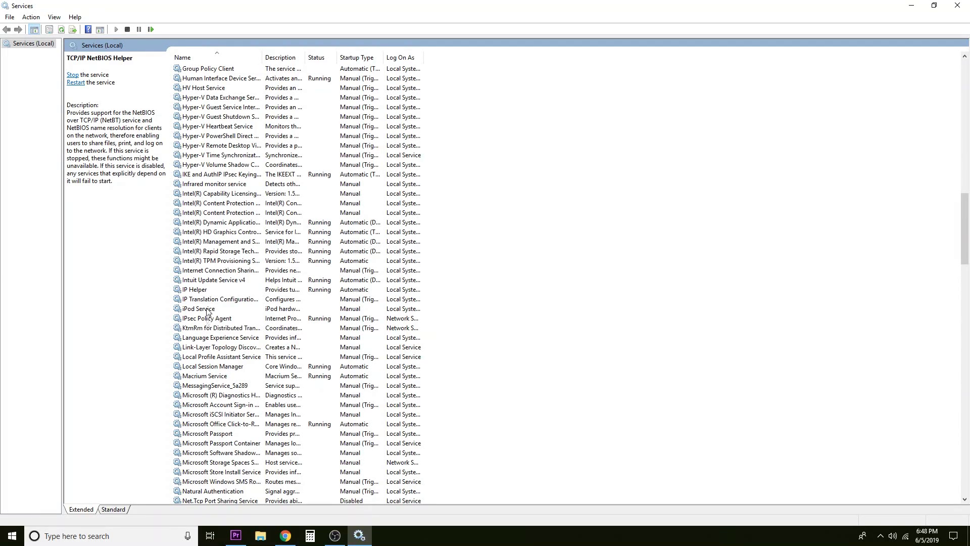
left_click(207, 175)
scroll(225, 238, "up", 2)
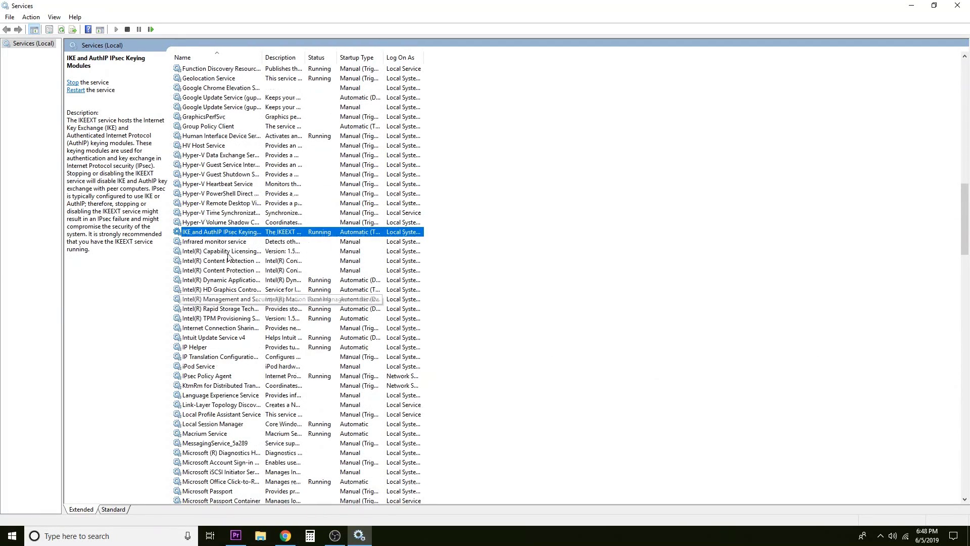
double_click(228, 232)
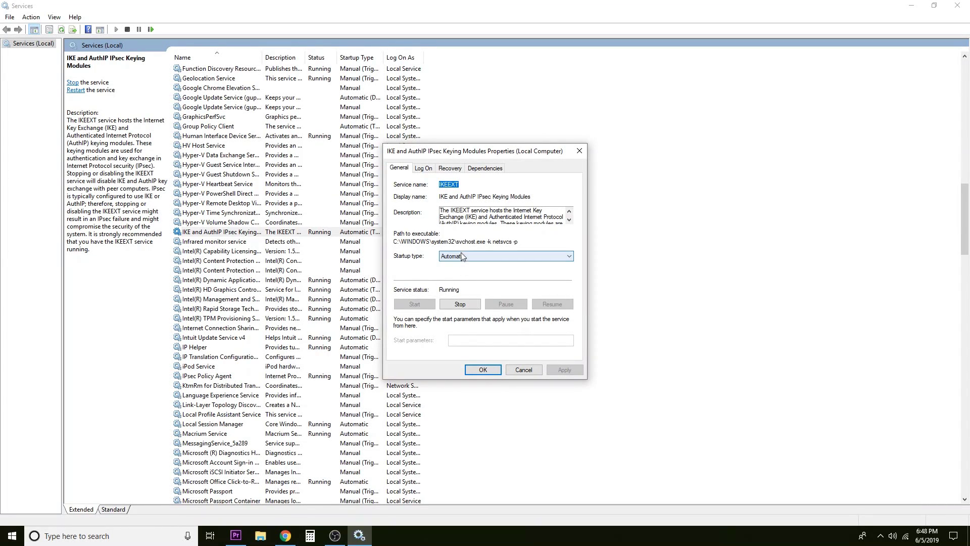
left_click(493, 371)
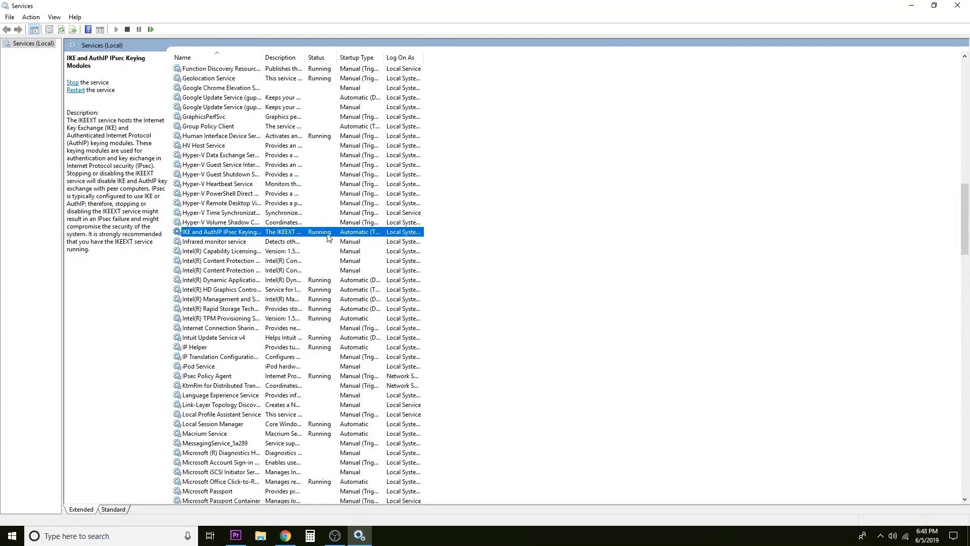
Close Services and bring back the Download Windows 10 page in Chrome
left_click(959, 6)
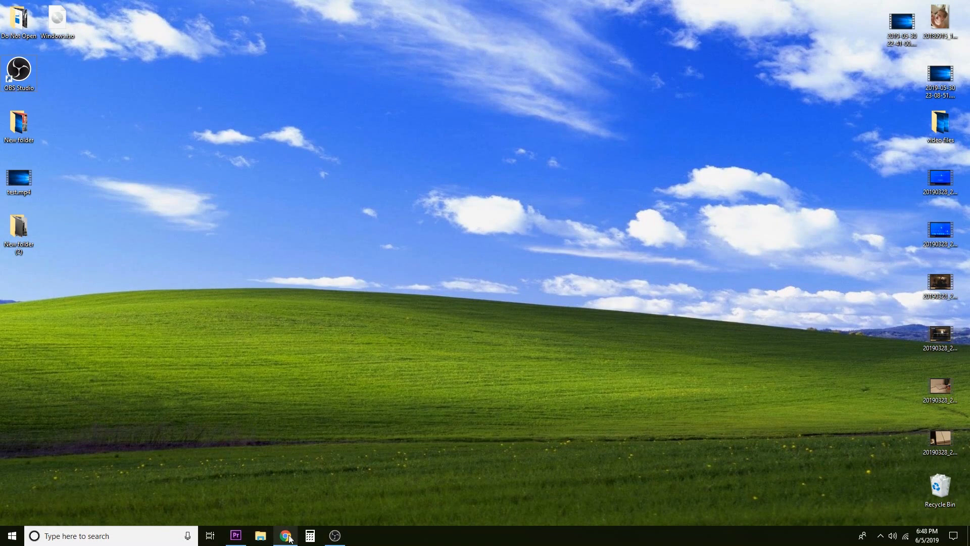
mouse_move(290, 539)
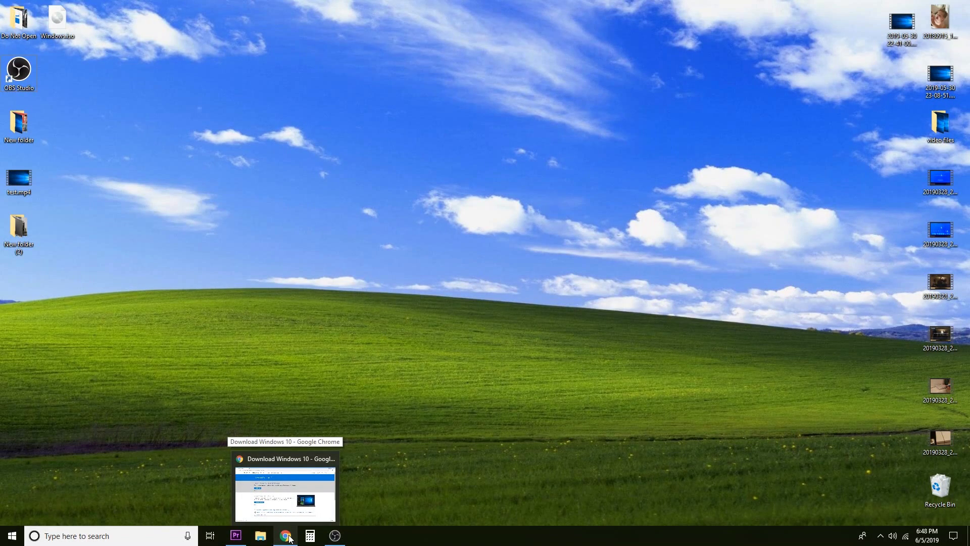
left_click(291, 539)
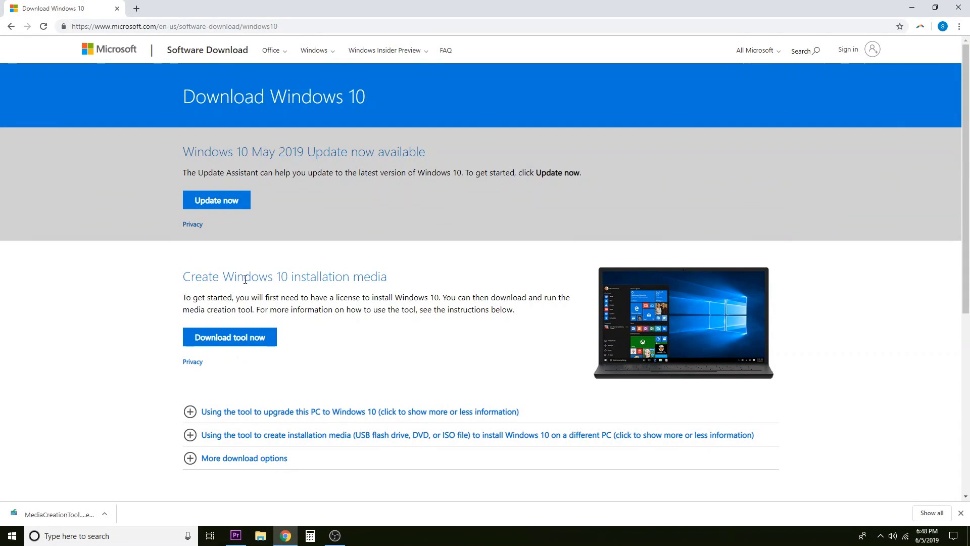
Download the Media Creation Tool and open the downloaded file's options menu
left_click(257, 334)
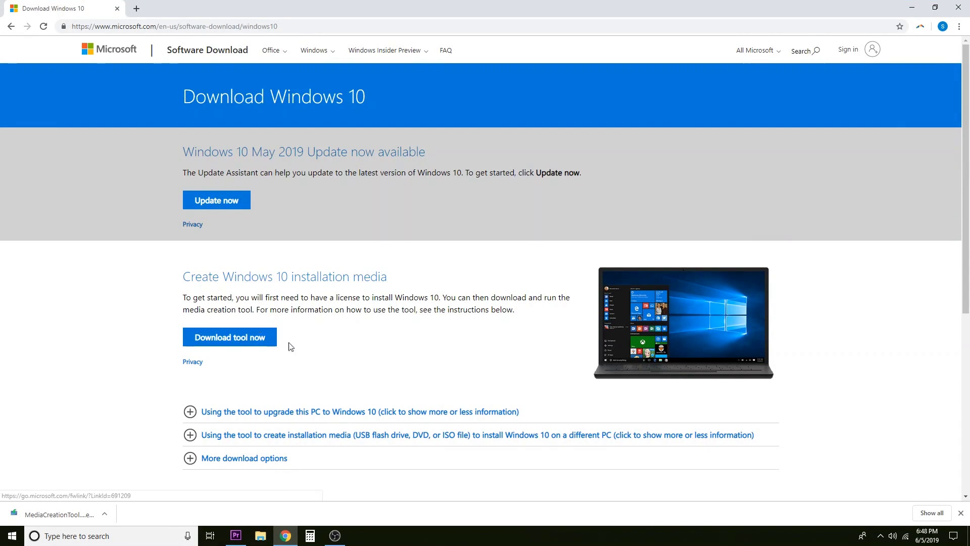
left_click(105, 516)
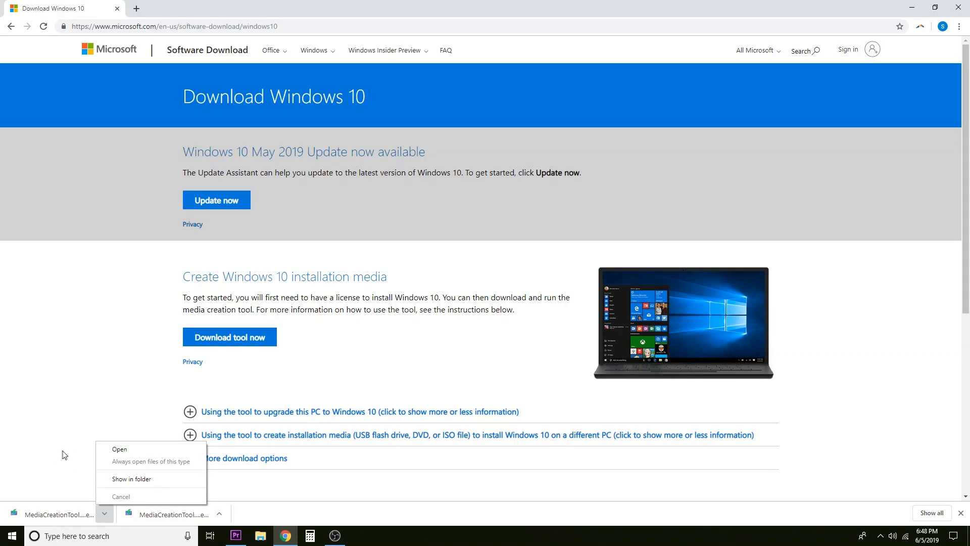
left_click(60, 399)
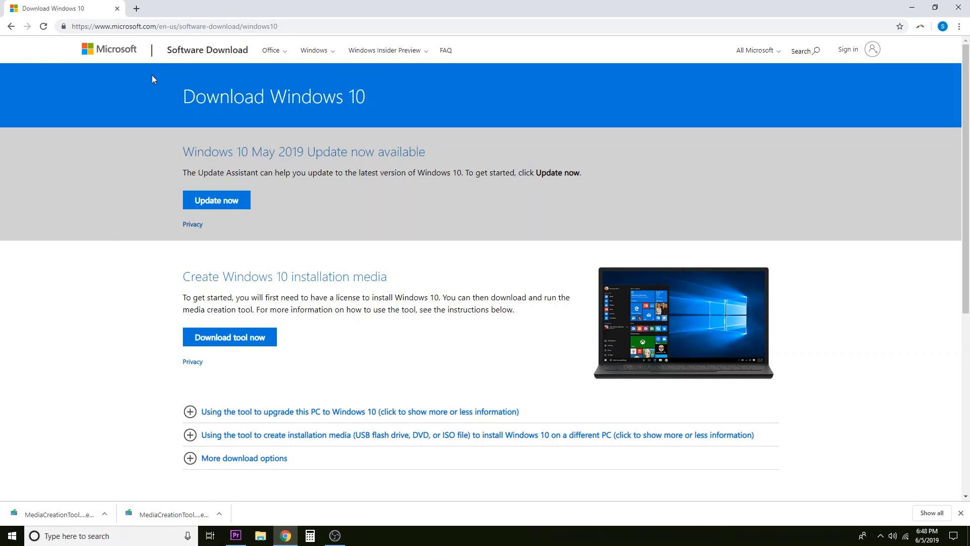
left_click(228, 333)
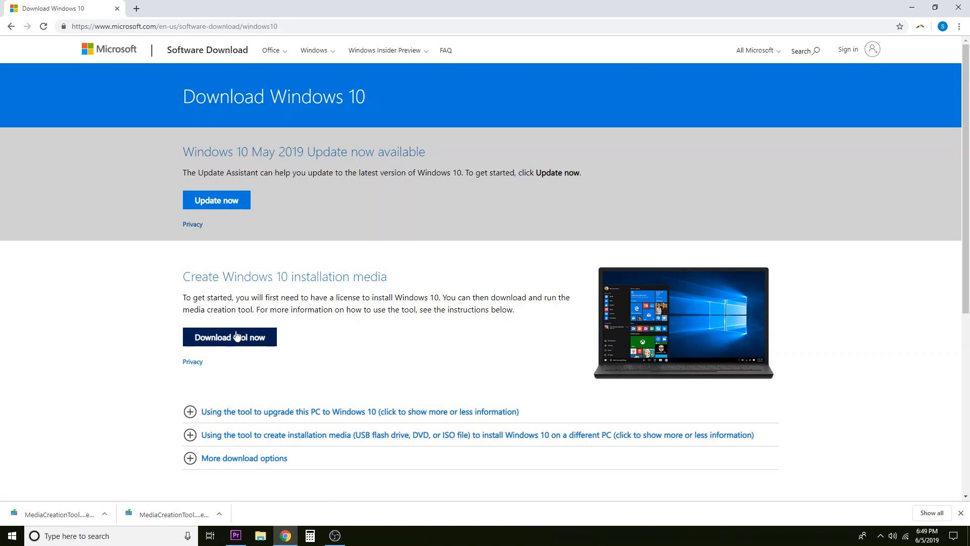
left_click(105, 520)
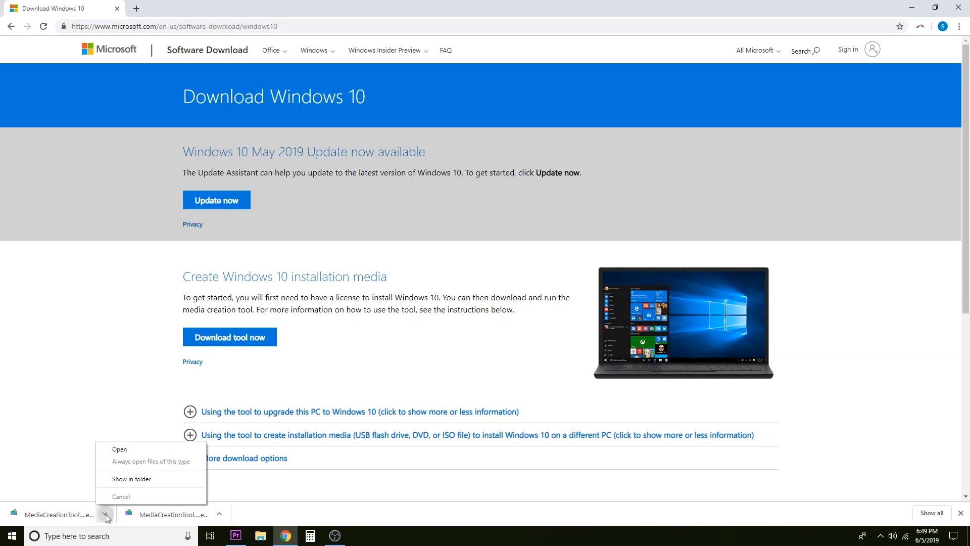
Move MediaCreationTool1903 (2).exe from Downloads onto ESD-USB (E:) and run it from there
left_click(127, 479)
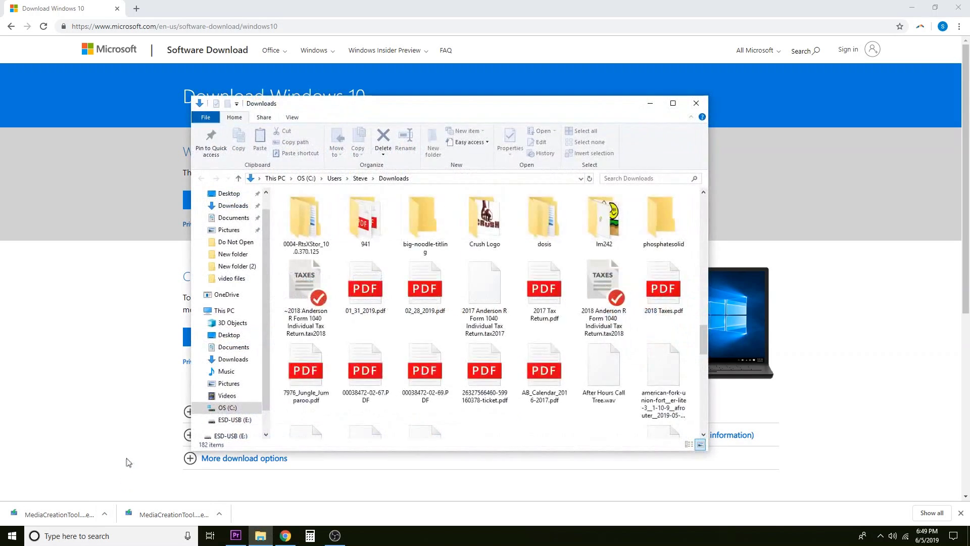
right_click(363, 393)
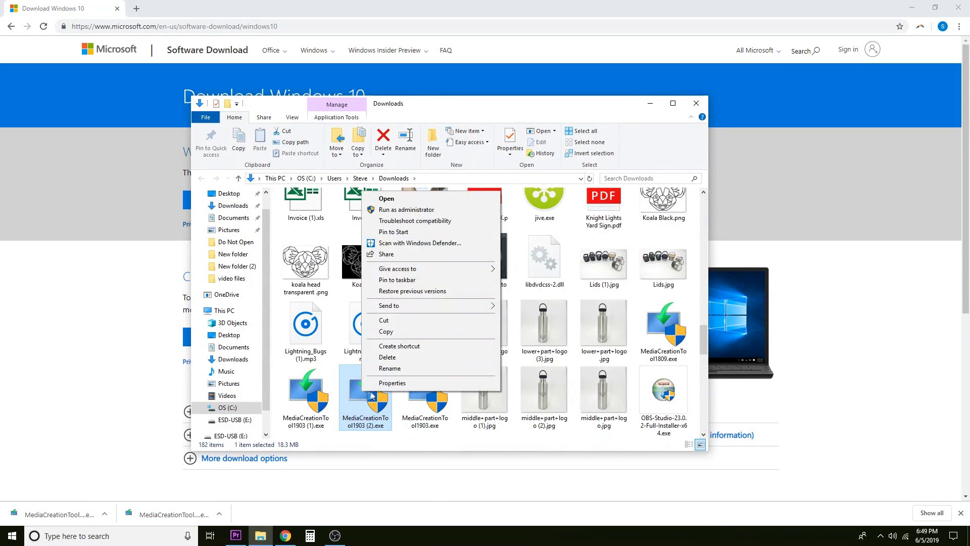
left_click(384, 320)
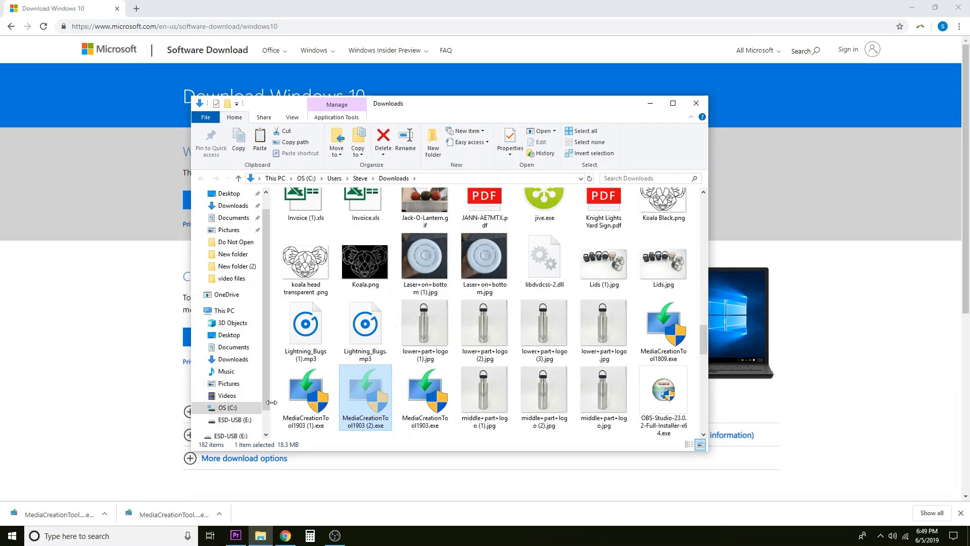
left_click(231, 423)
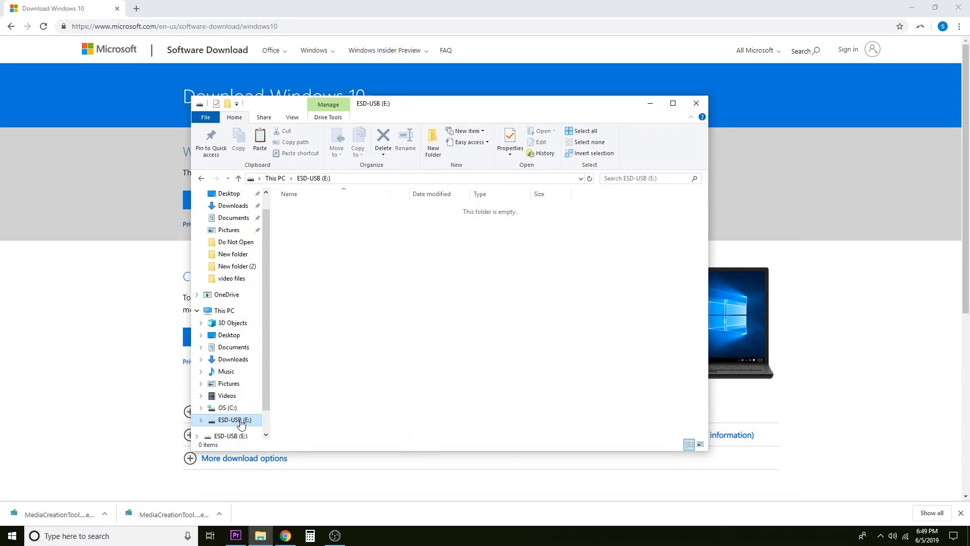
right_click(357, 251)
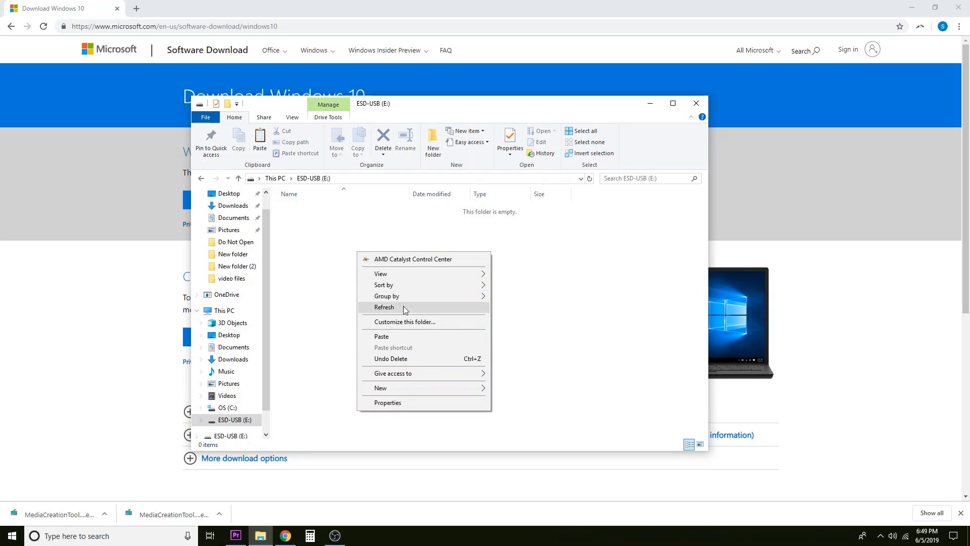
left_click(394, 342)
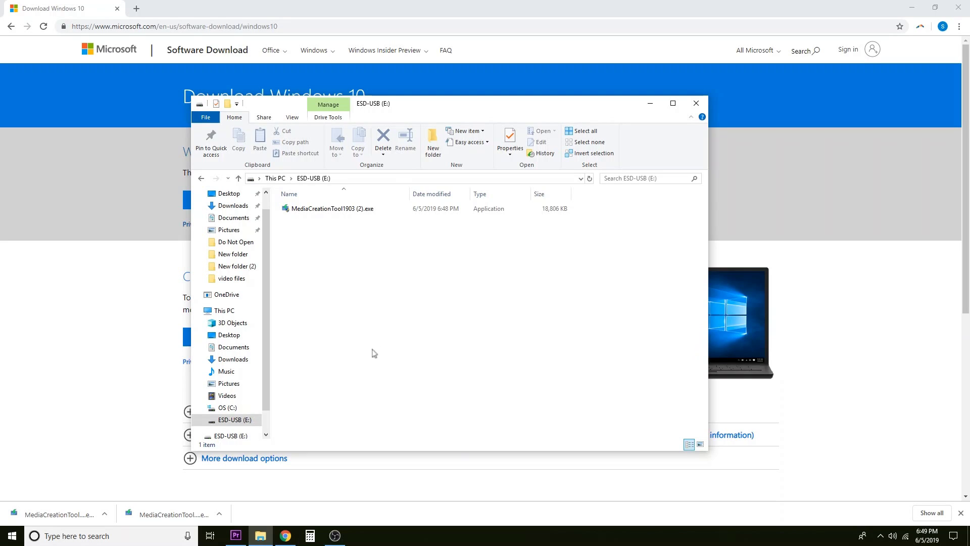
double_click(344, 213)
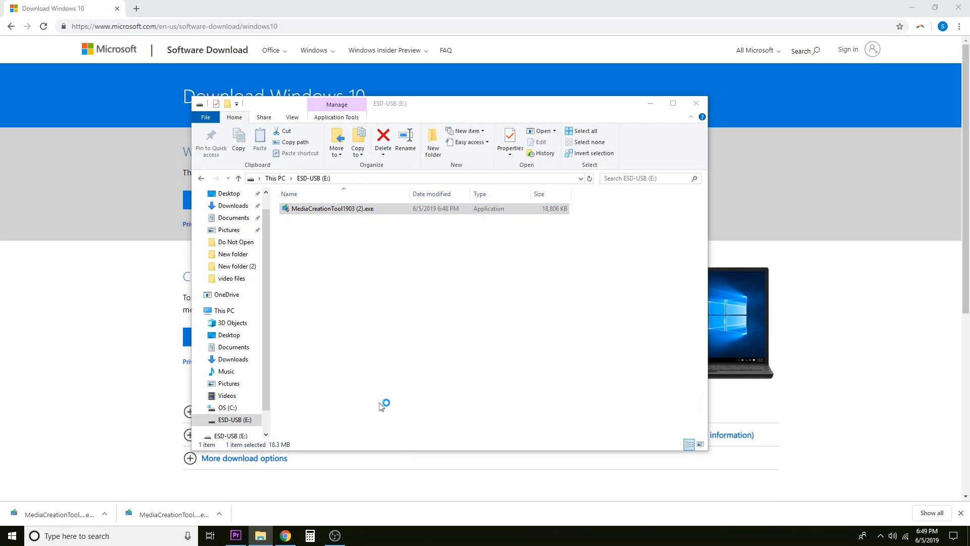
Accept the license terms and choose to create installation media for another PC
left_click(958, 7)
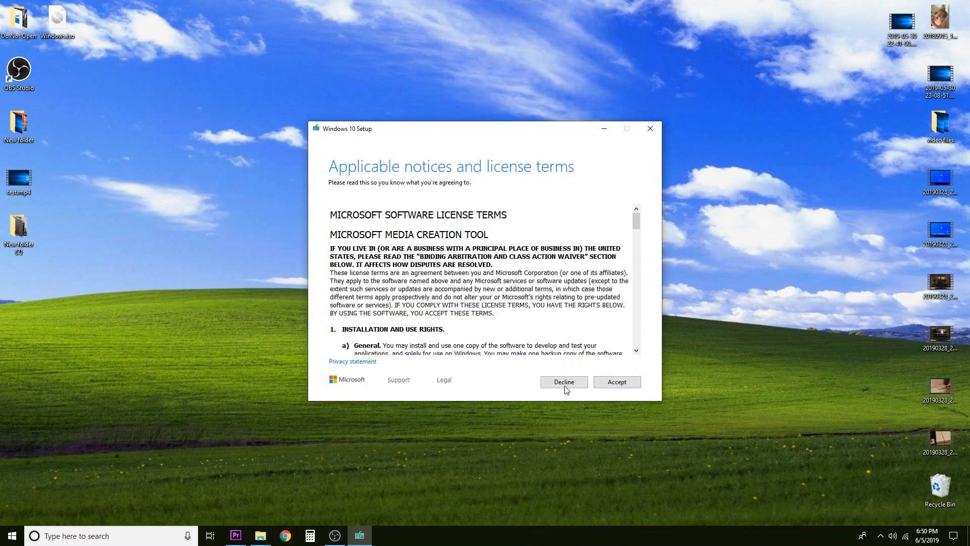
left_click(617, 386)
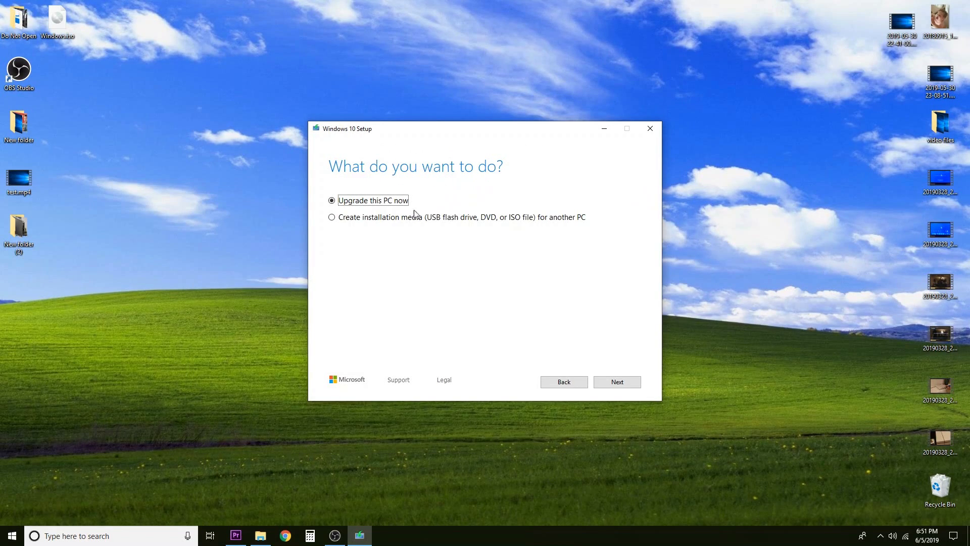
left_click(365, 217)
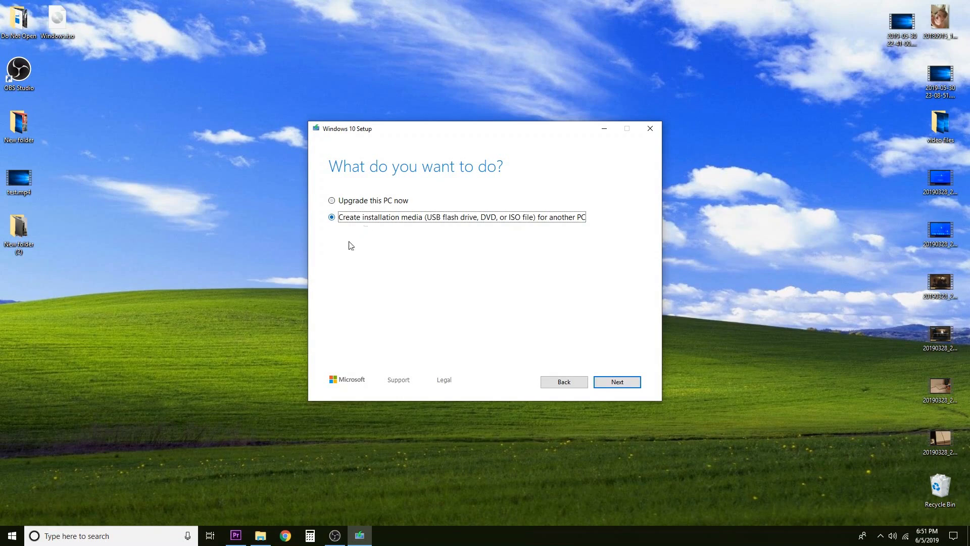
left_click(615, 383)
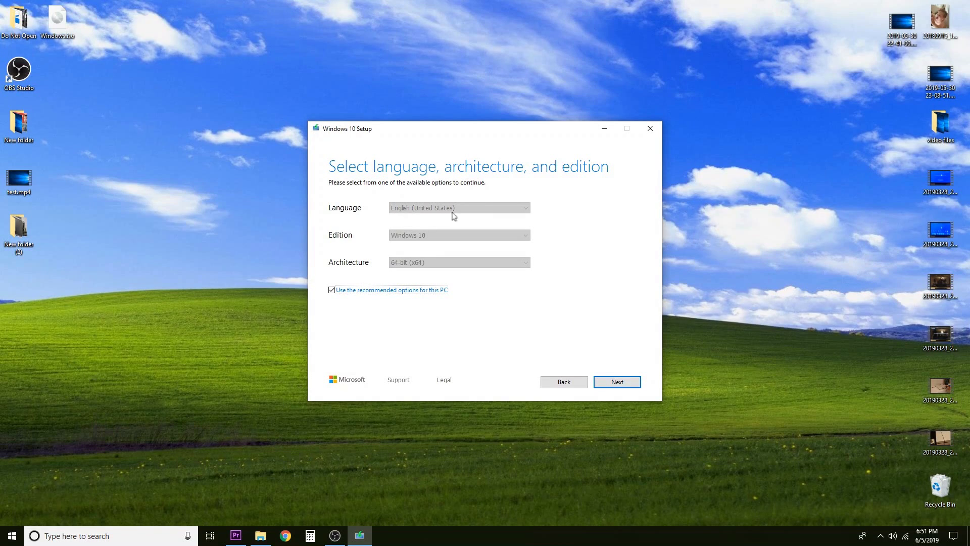
Turn off recommended options, keep 64-bit (x64) architecture, and continue to media type
left_click(352, 291)
left_click(430, 263)
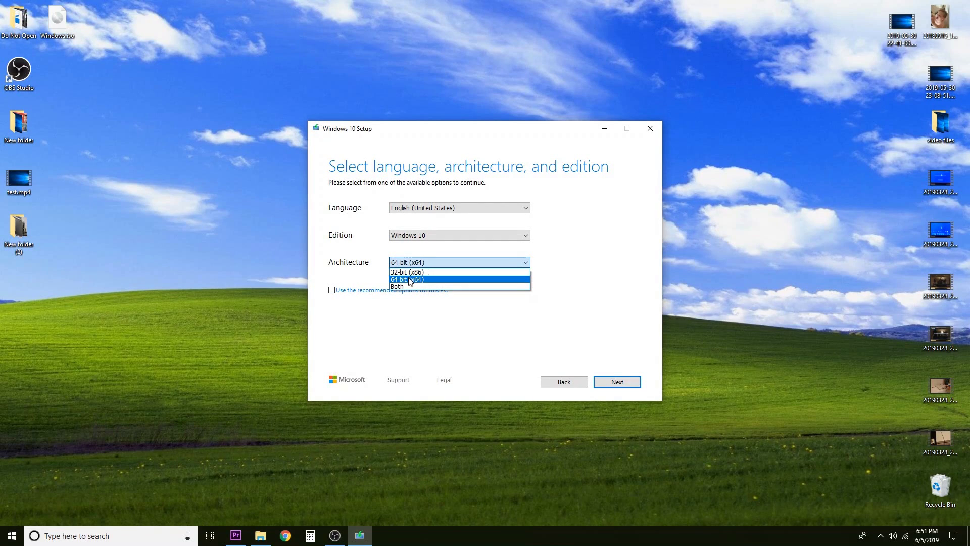
left_click(407, 279)
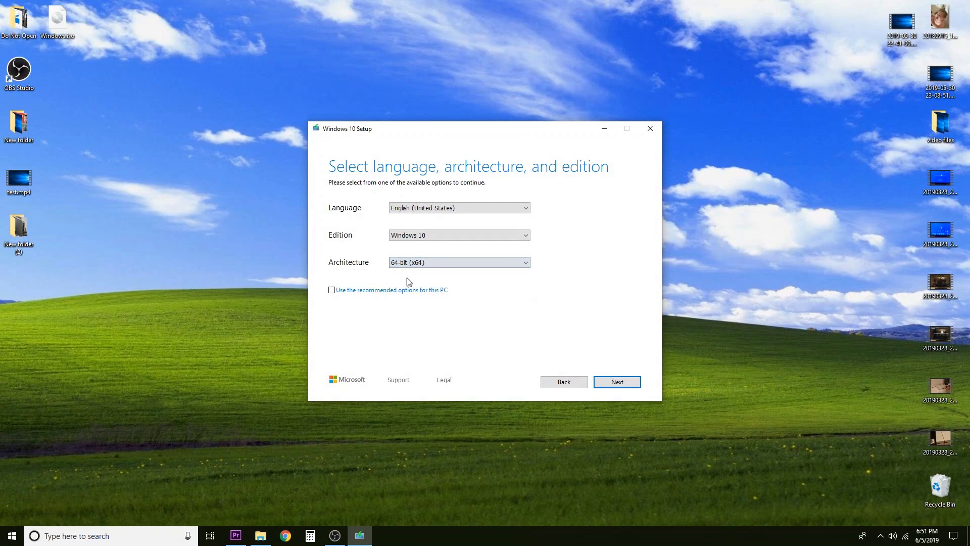
left_click(407, 268)
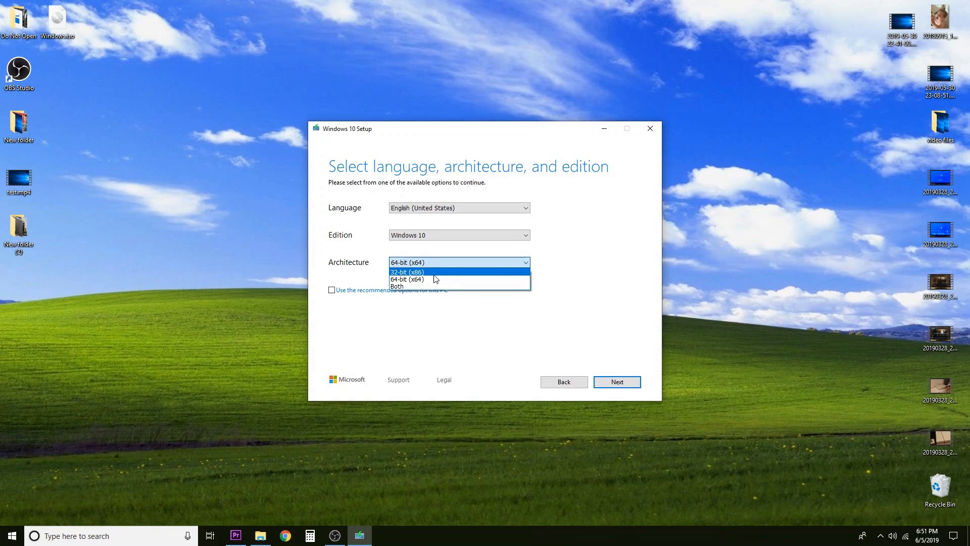
left_click(400, 278)
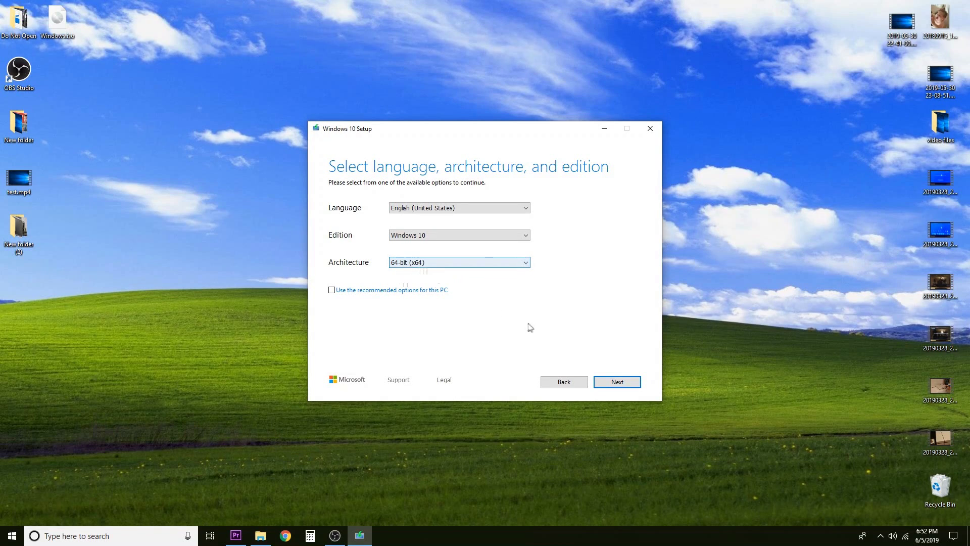
left_click(625, 383)
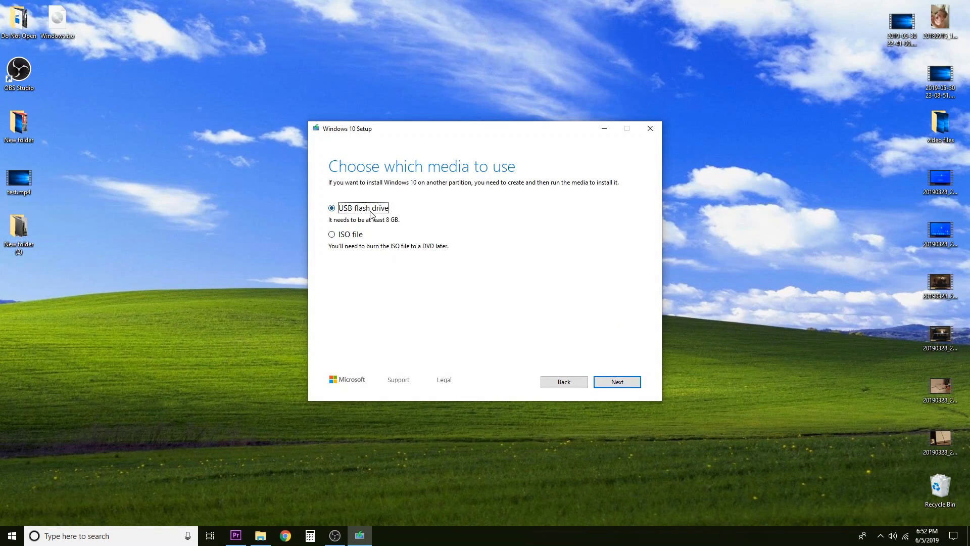
Choose USB flash drive with E: (ESD-USB) as target and write Windows 10 to it
left_click(612, 383)
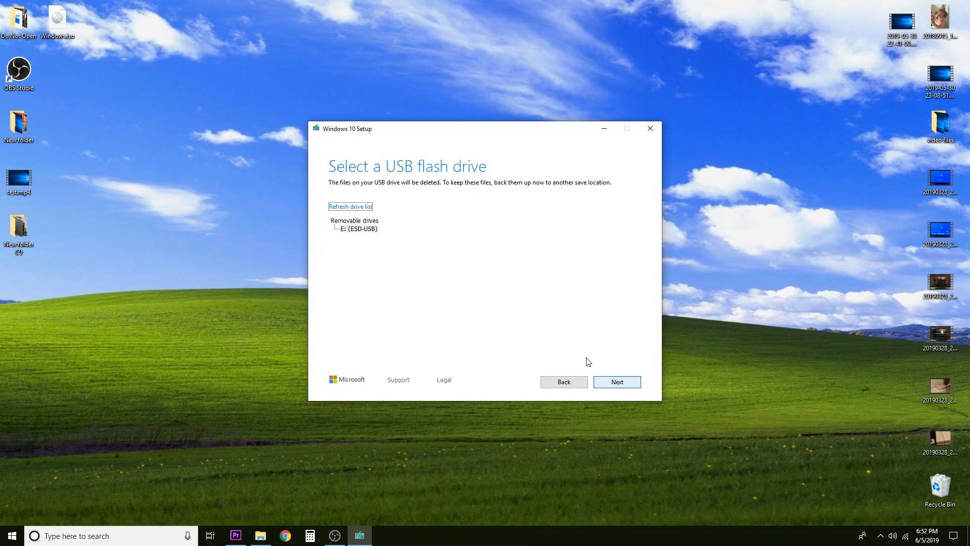
left_click(346, 231)
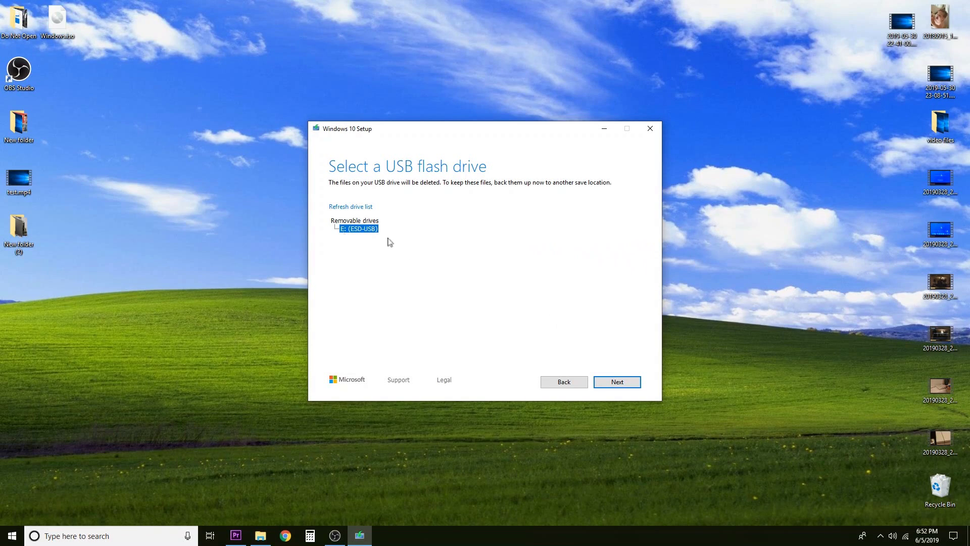
left_click(618, 382)
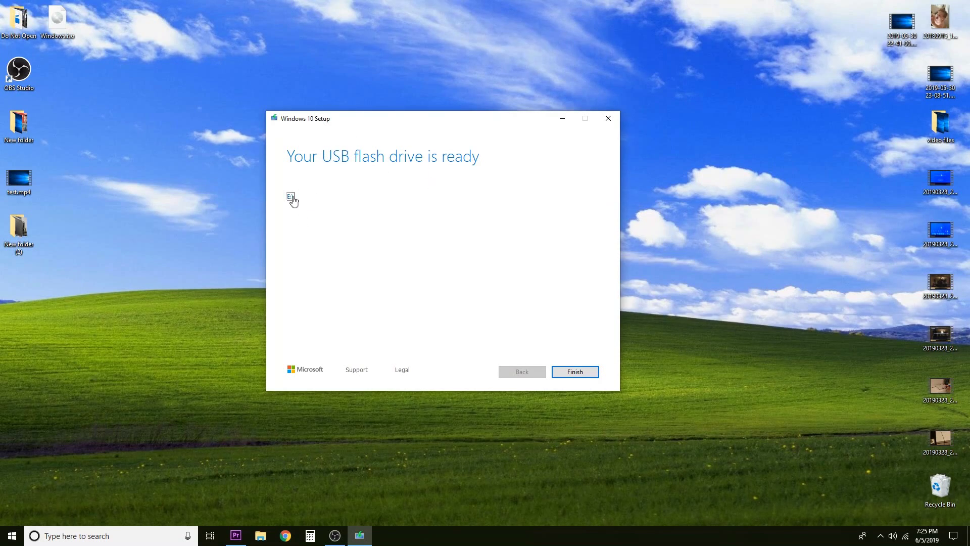
Finish setup and view ESD-USB (E:) holding boot, efi, sources, support and setup.exe
left_click(575, 372)
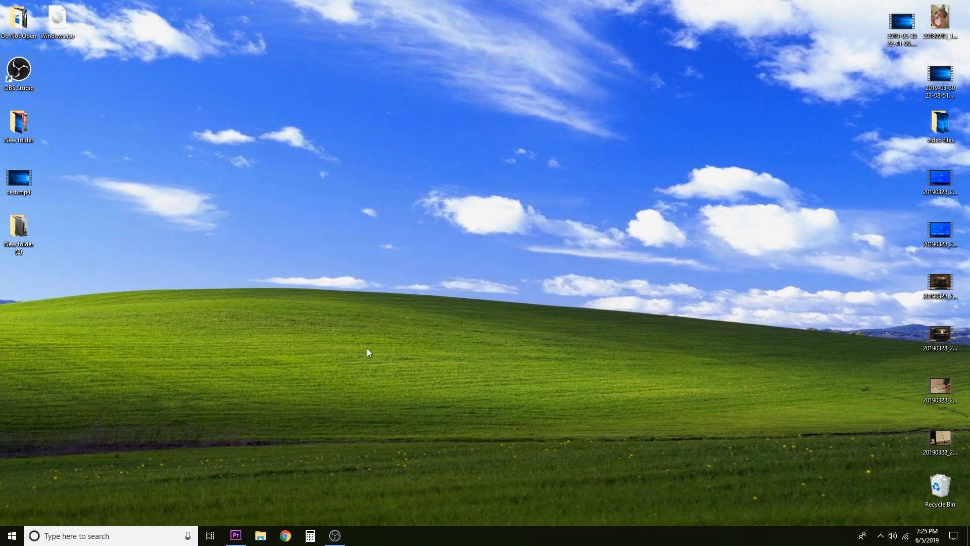
left_click(261, 536)
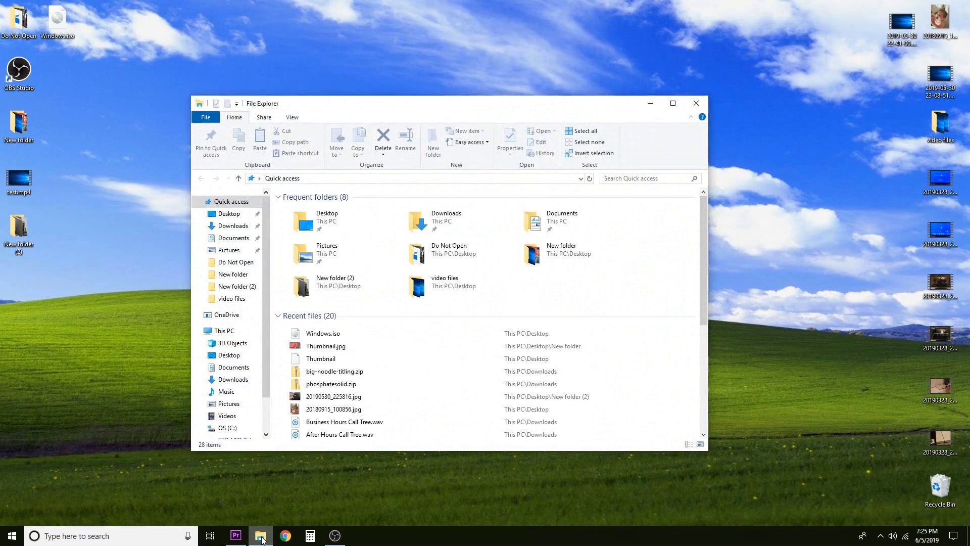
scroll(235, 431, "down", 1)
left_click(234, 420)
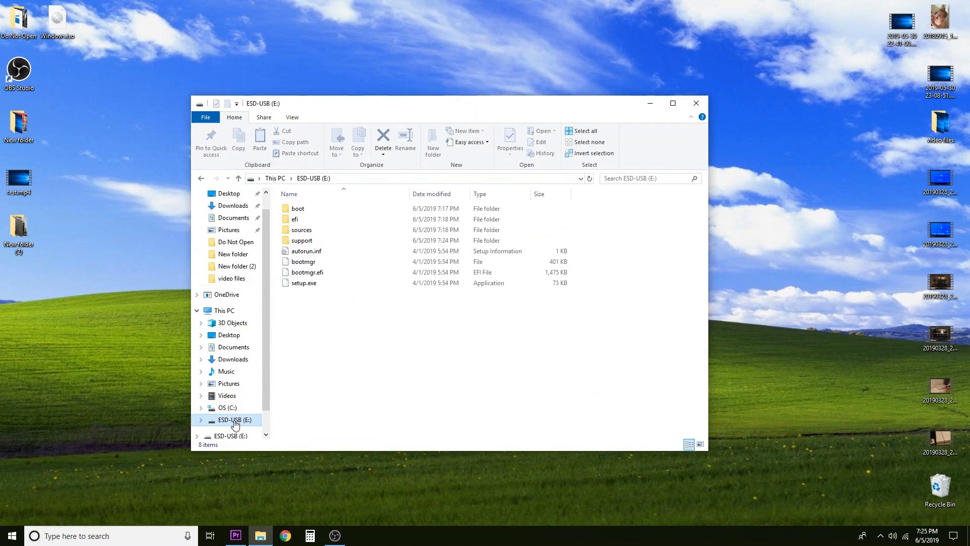